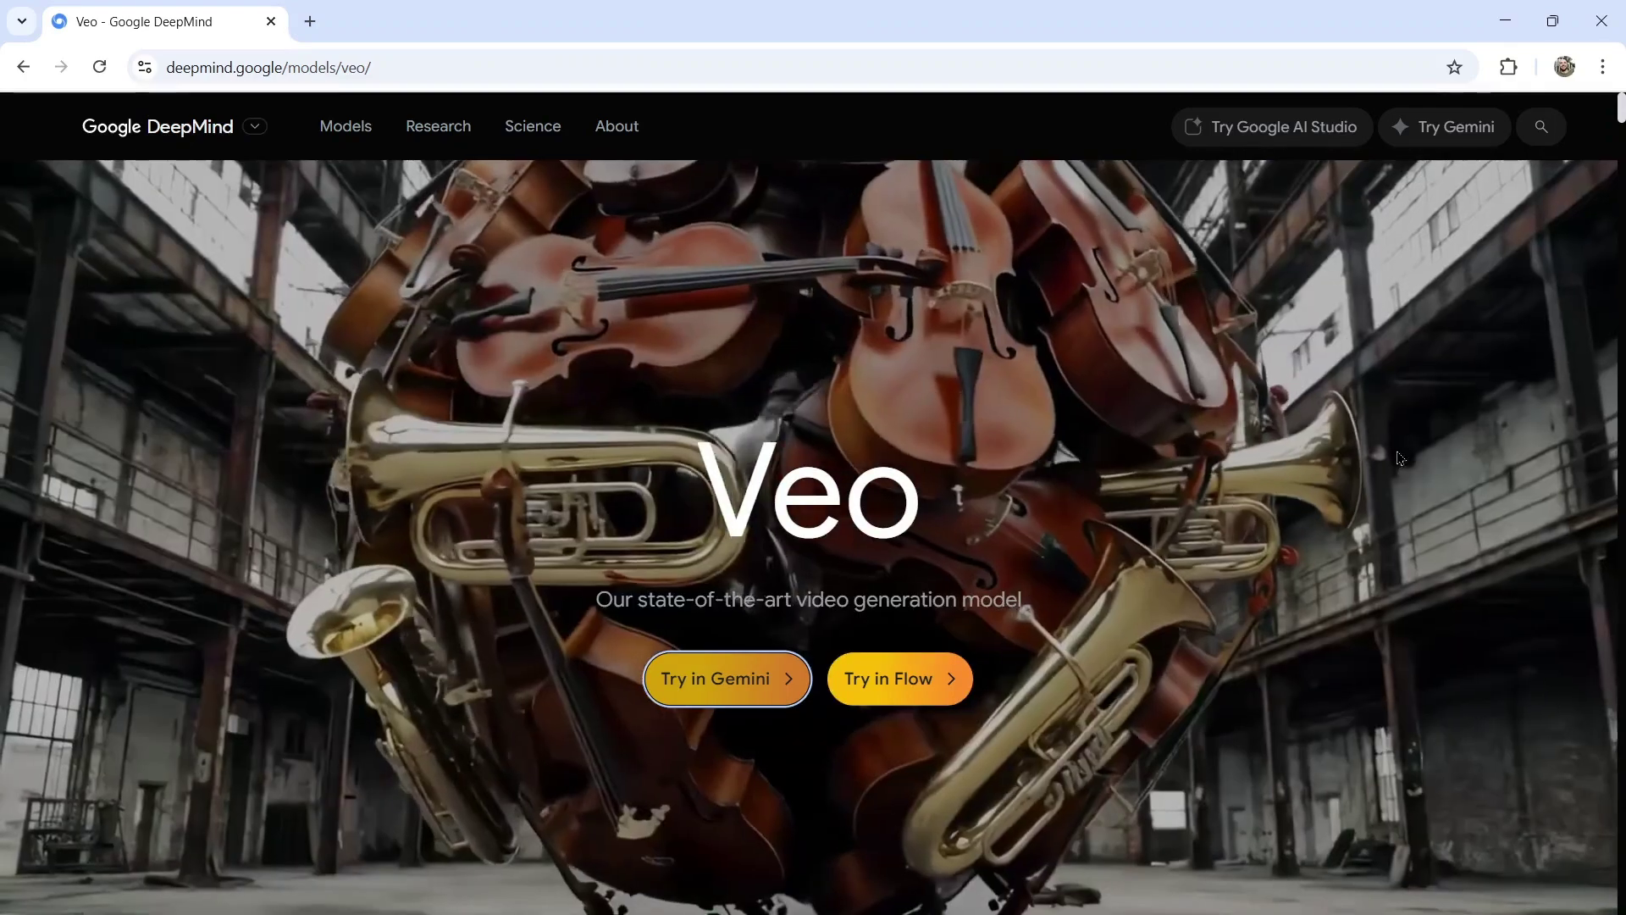
pyautogui.scroll(-5, 1396, 451)
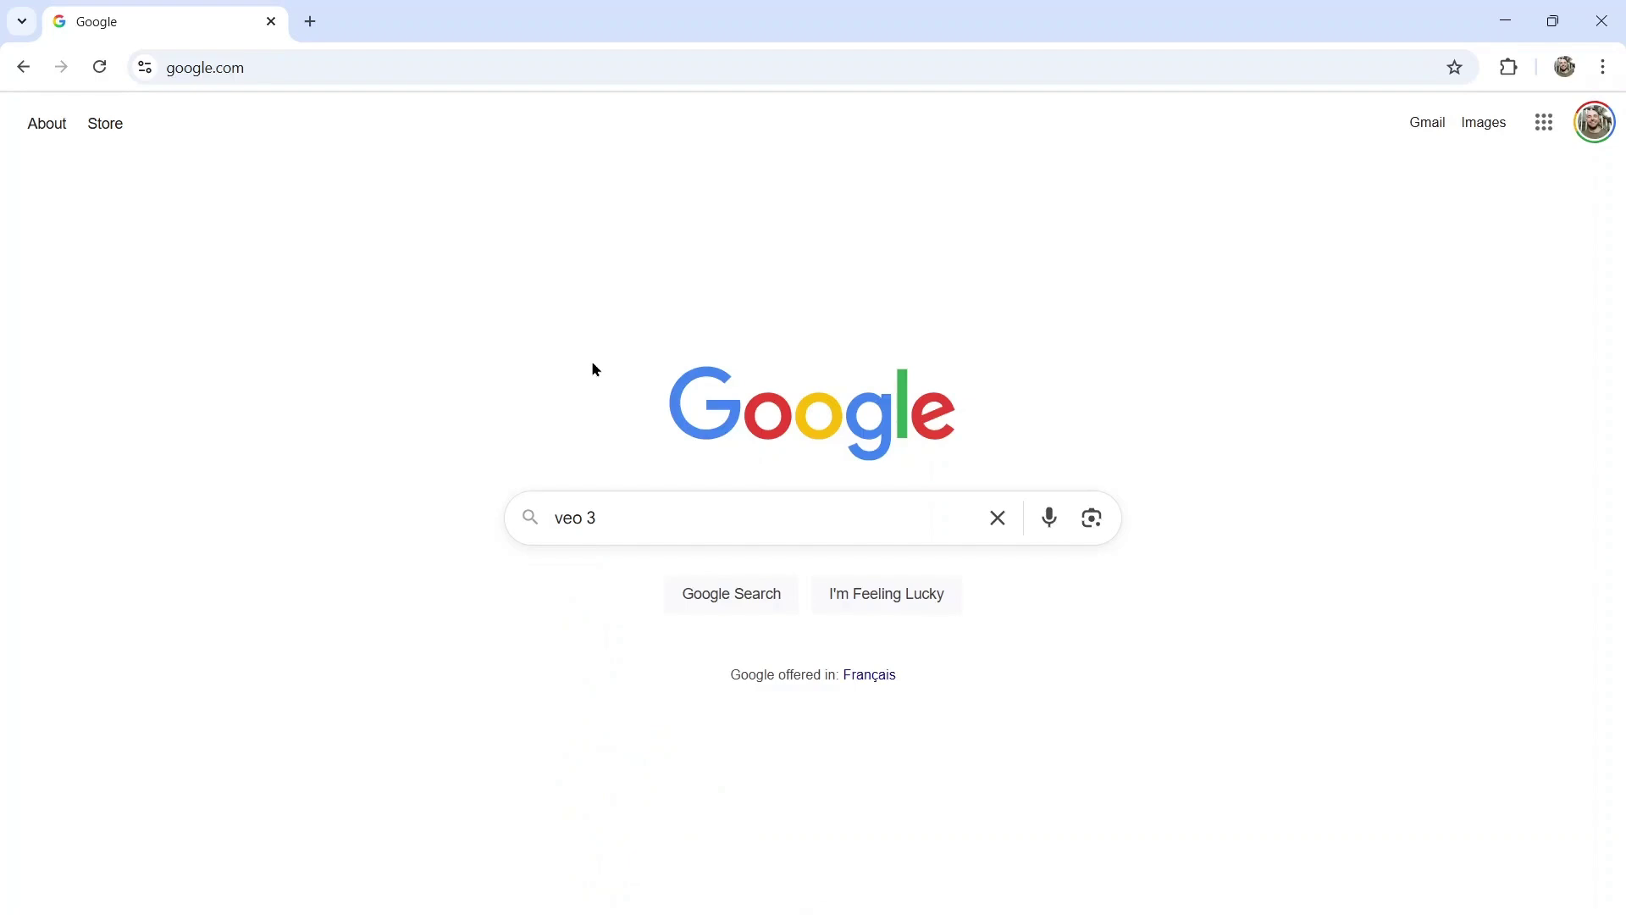
# - Search for 'veo 3', go from the DeepMind Veo result into Flow, and reach its Subscribe offer
pyautogui.press('Return')
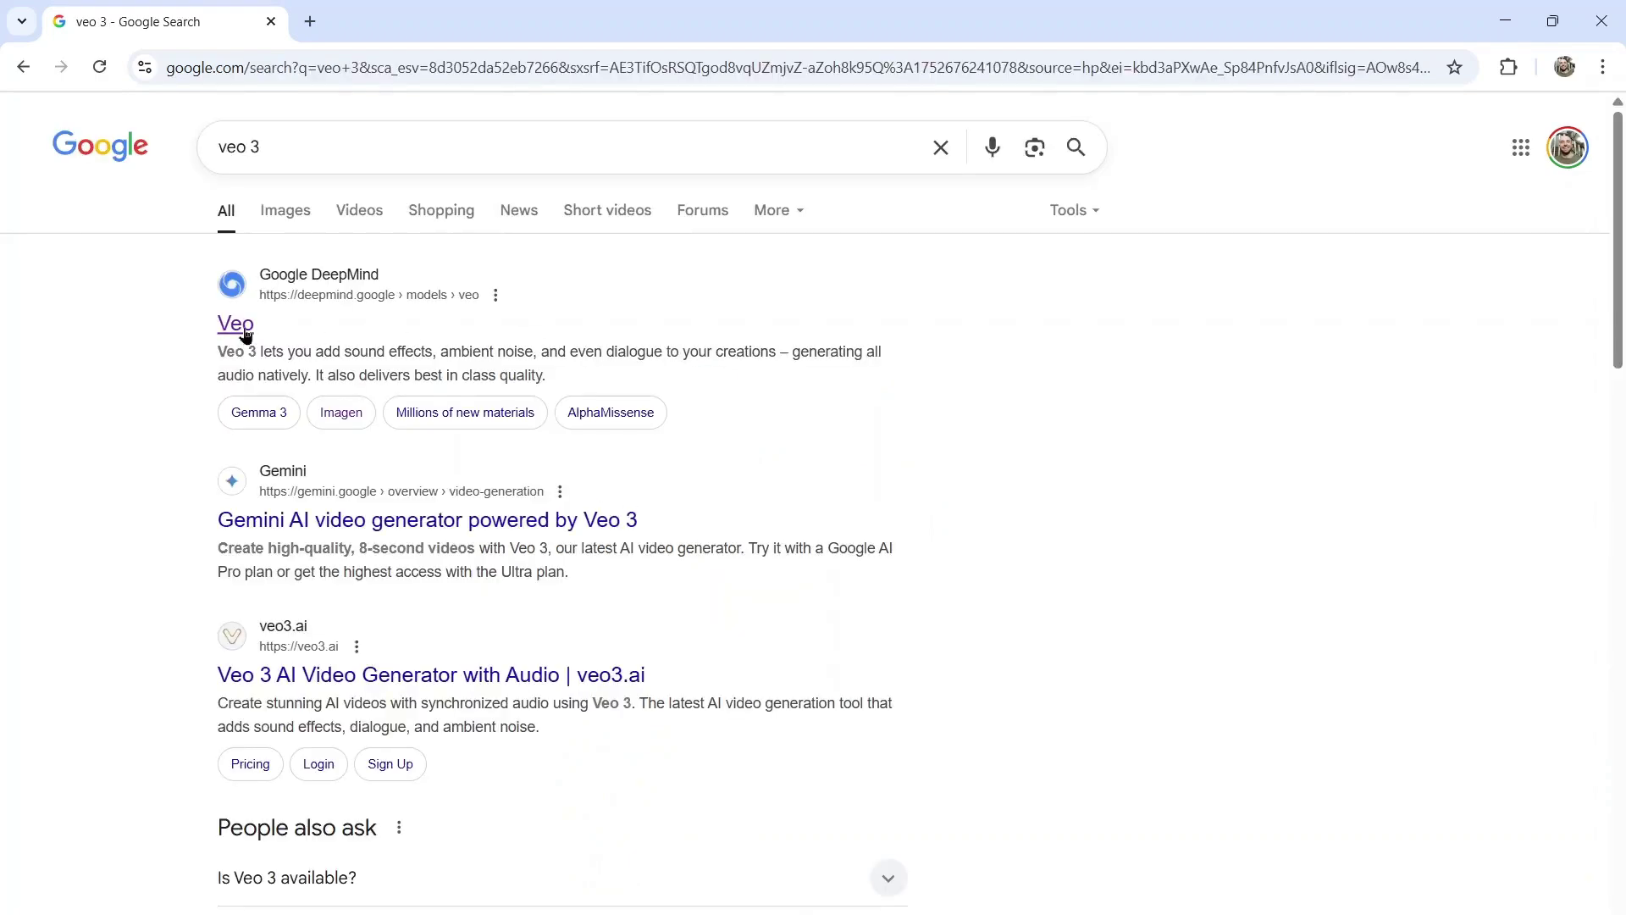
pyautogui.click(237, 324)
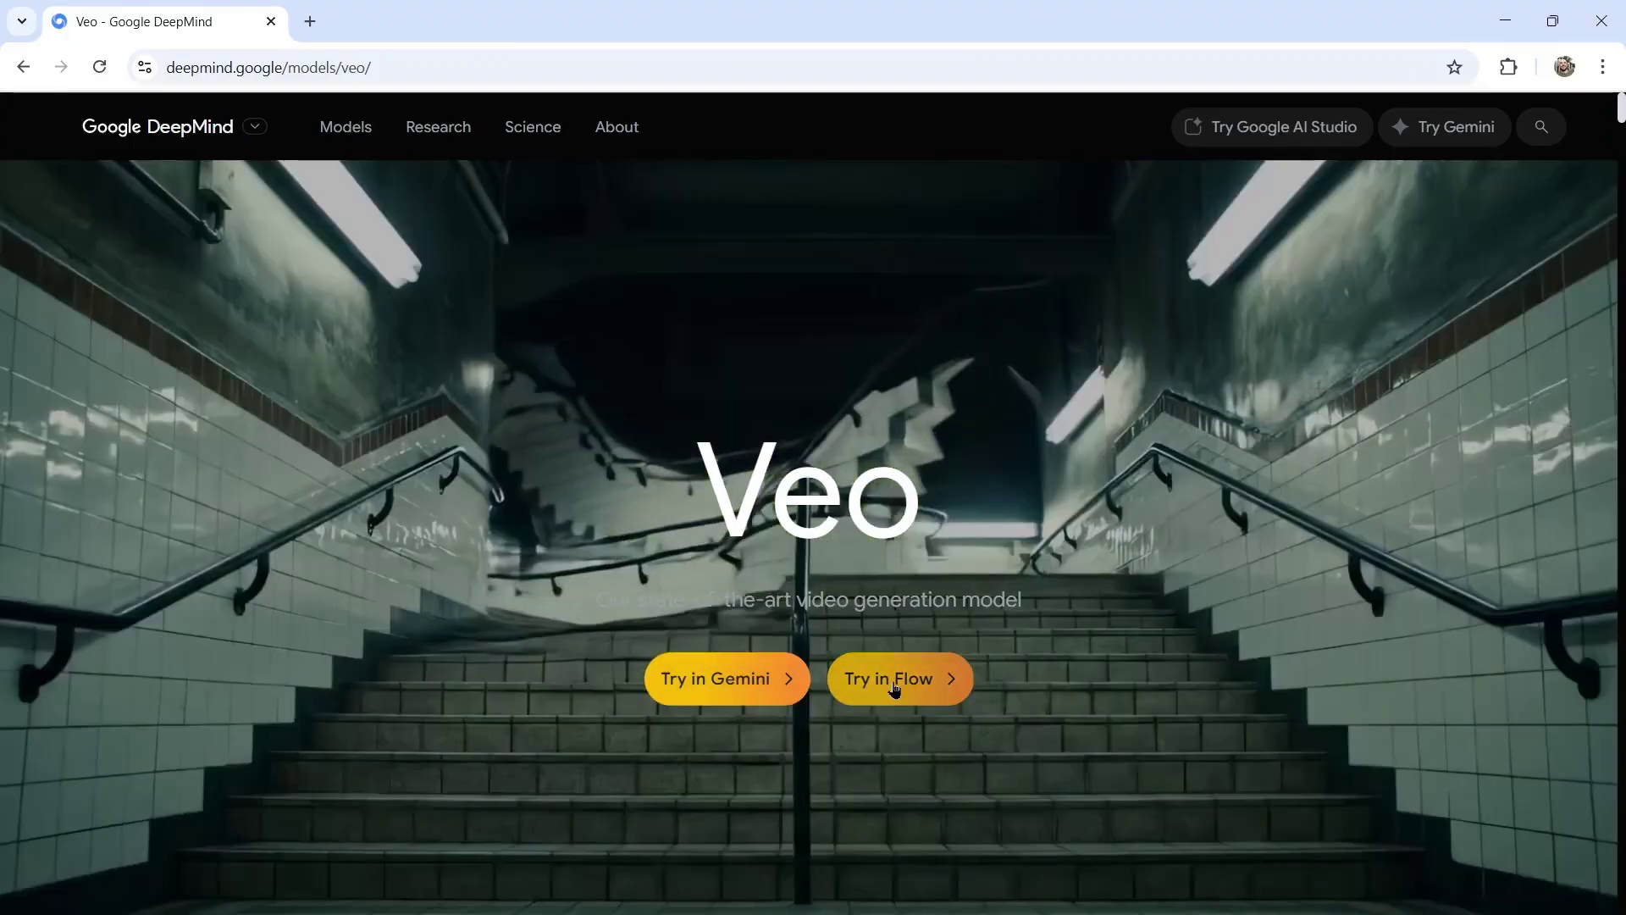
pyautogui.click(894, 682)
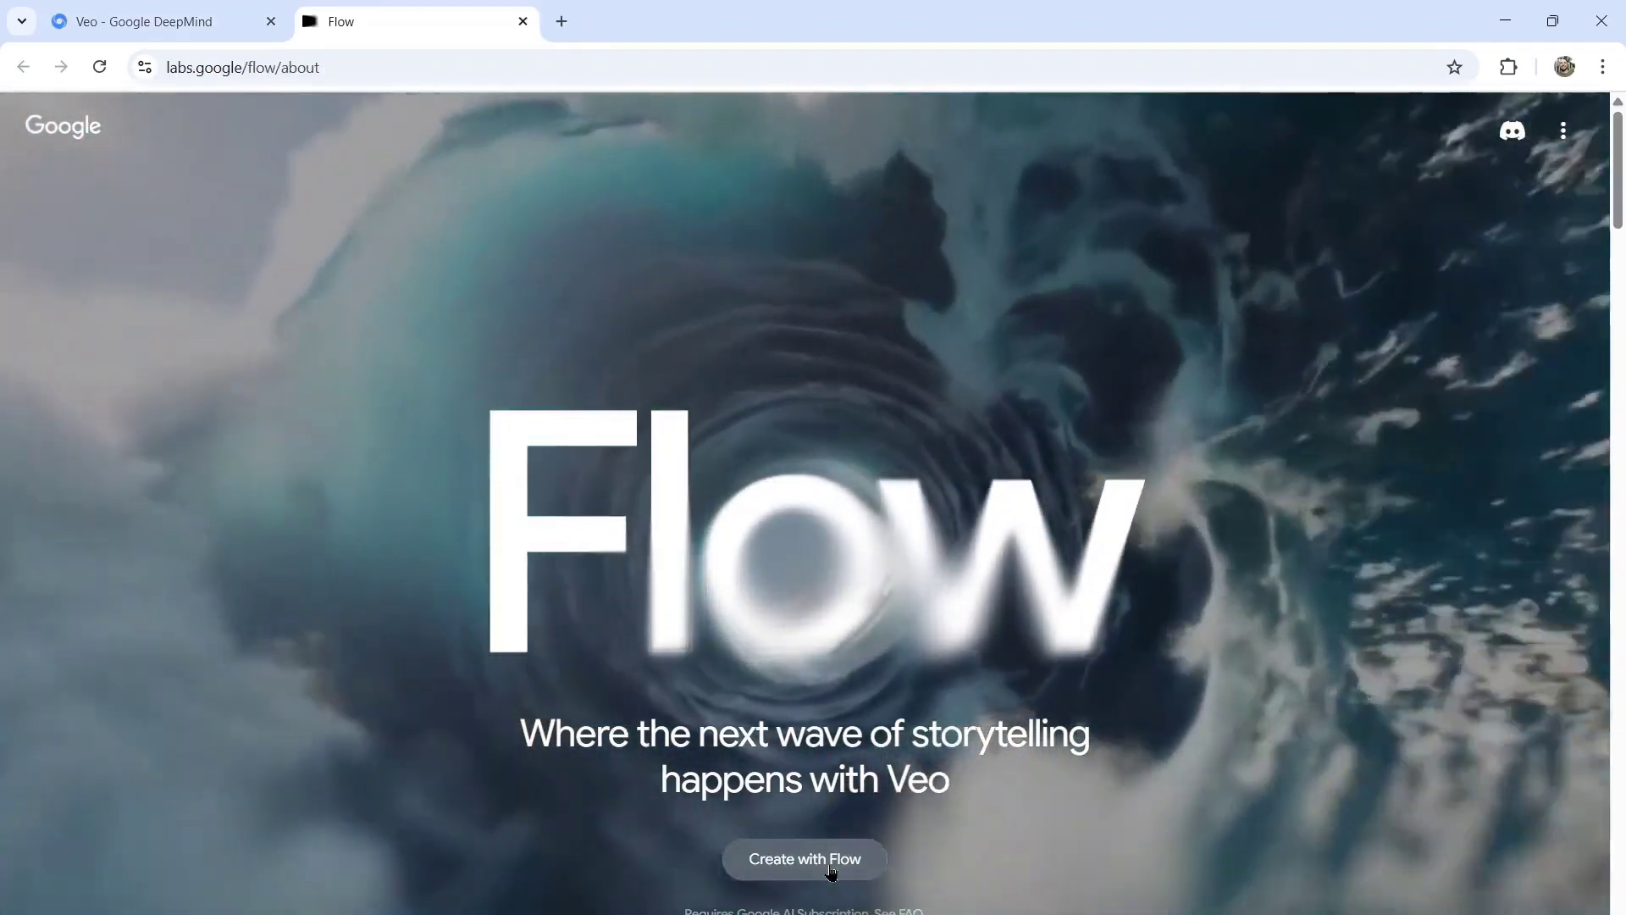
pyautogui.click(804, 859)
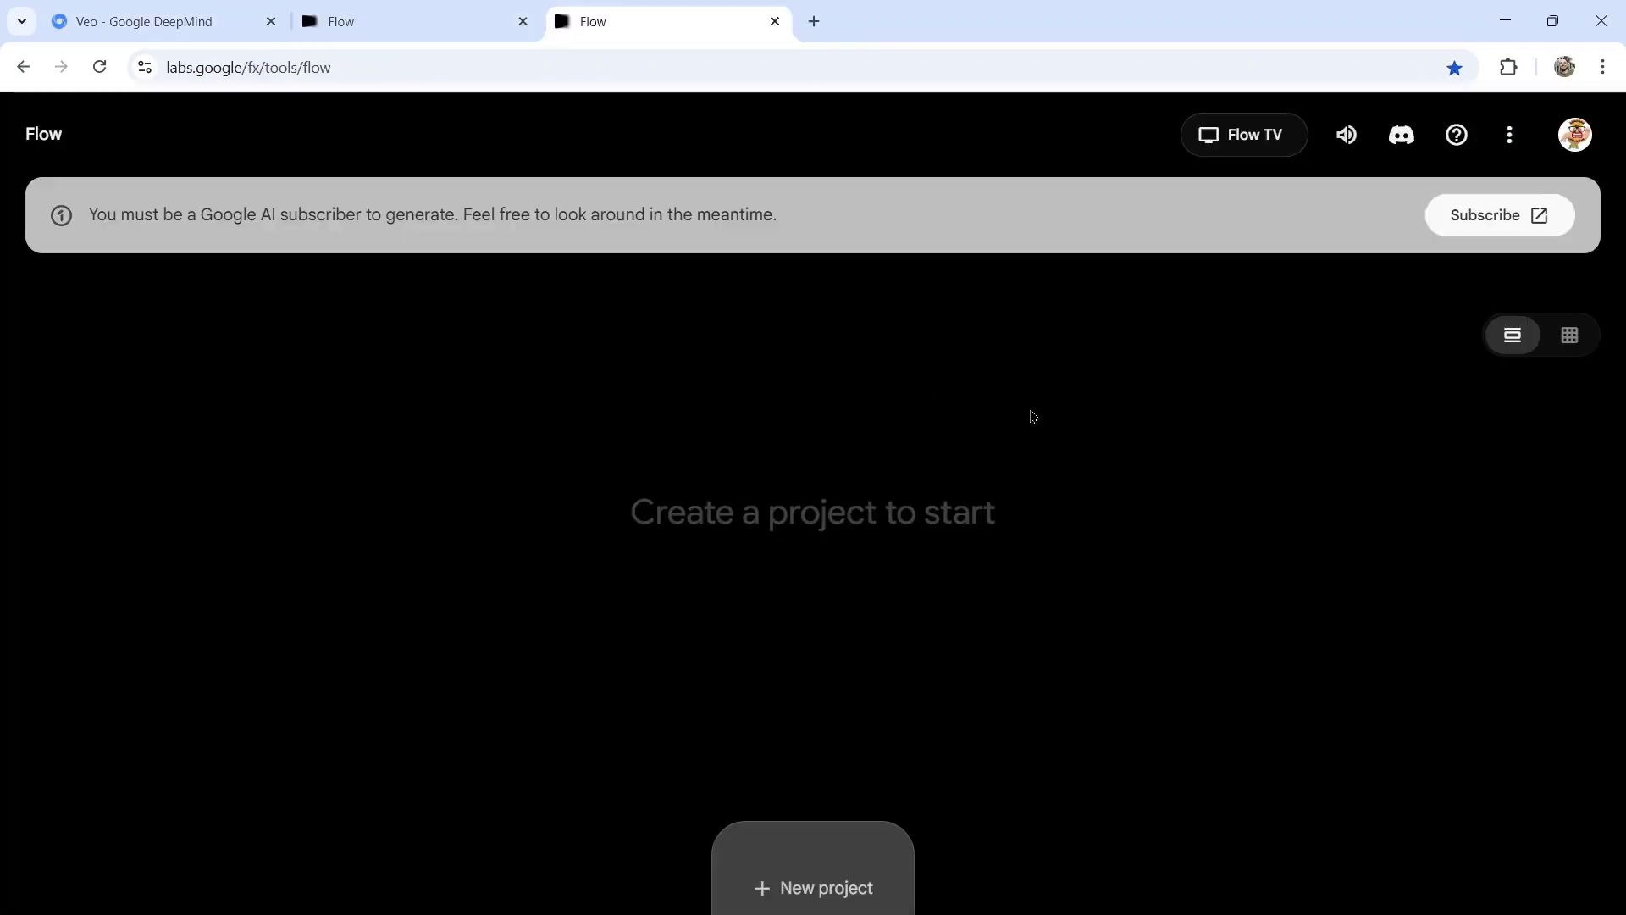
pyautogui.click(1471, 218)
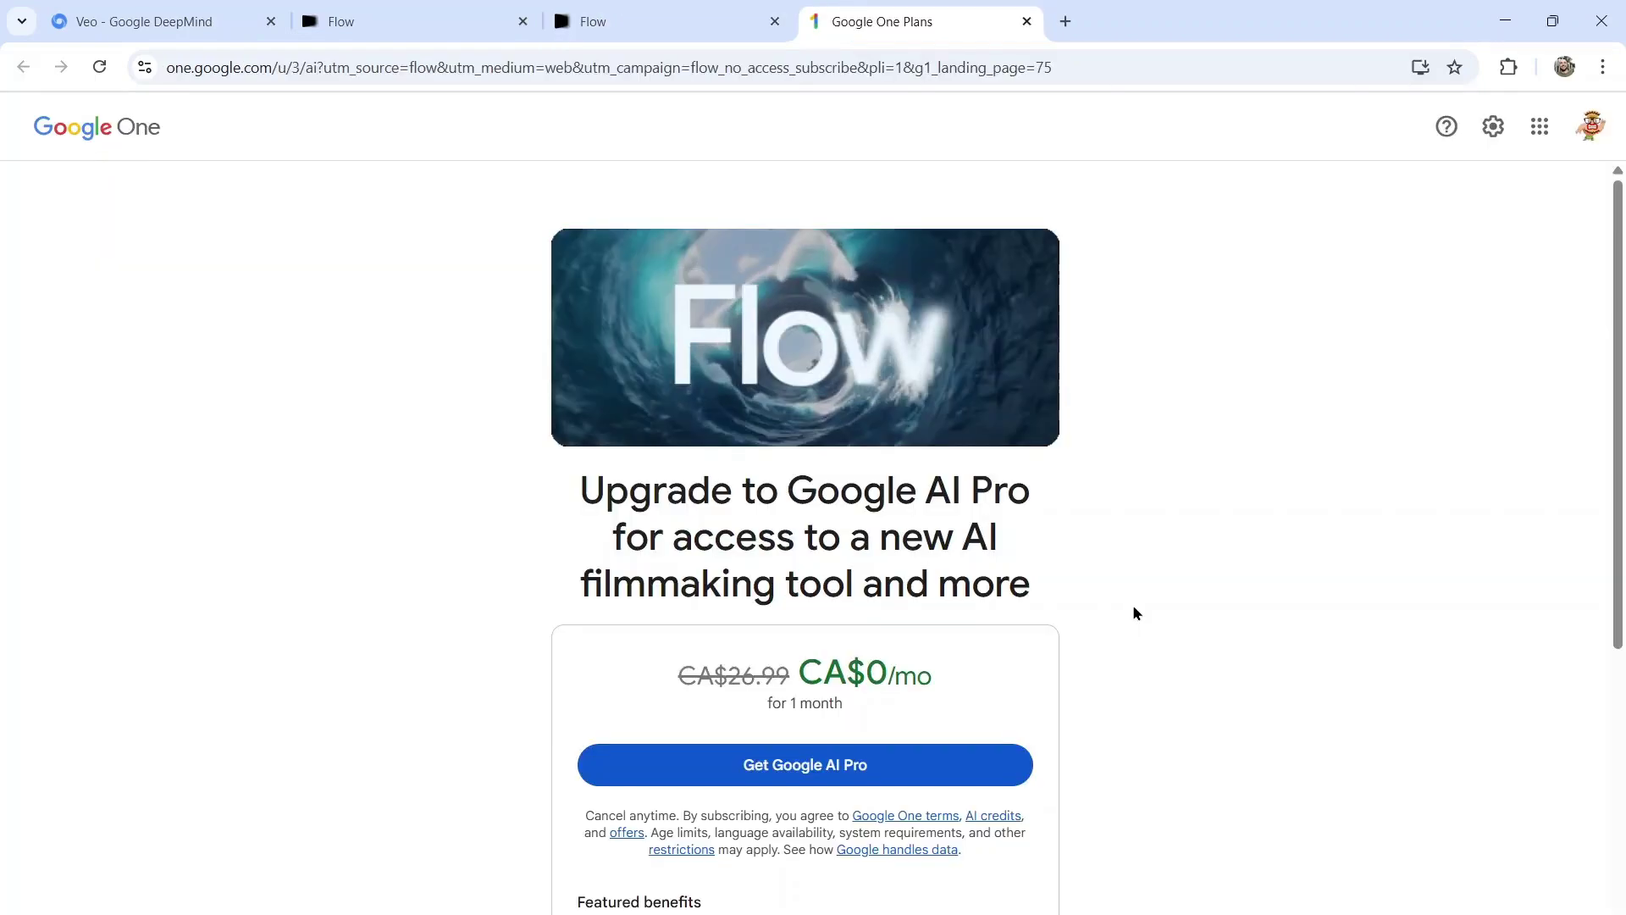
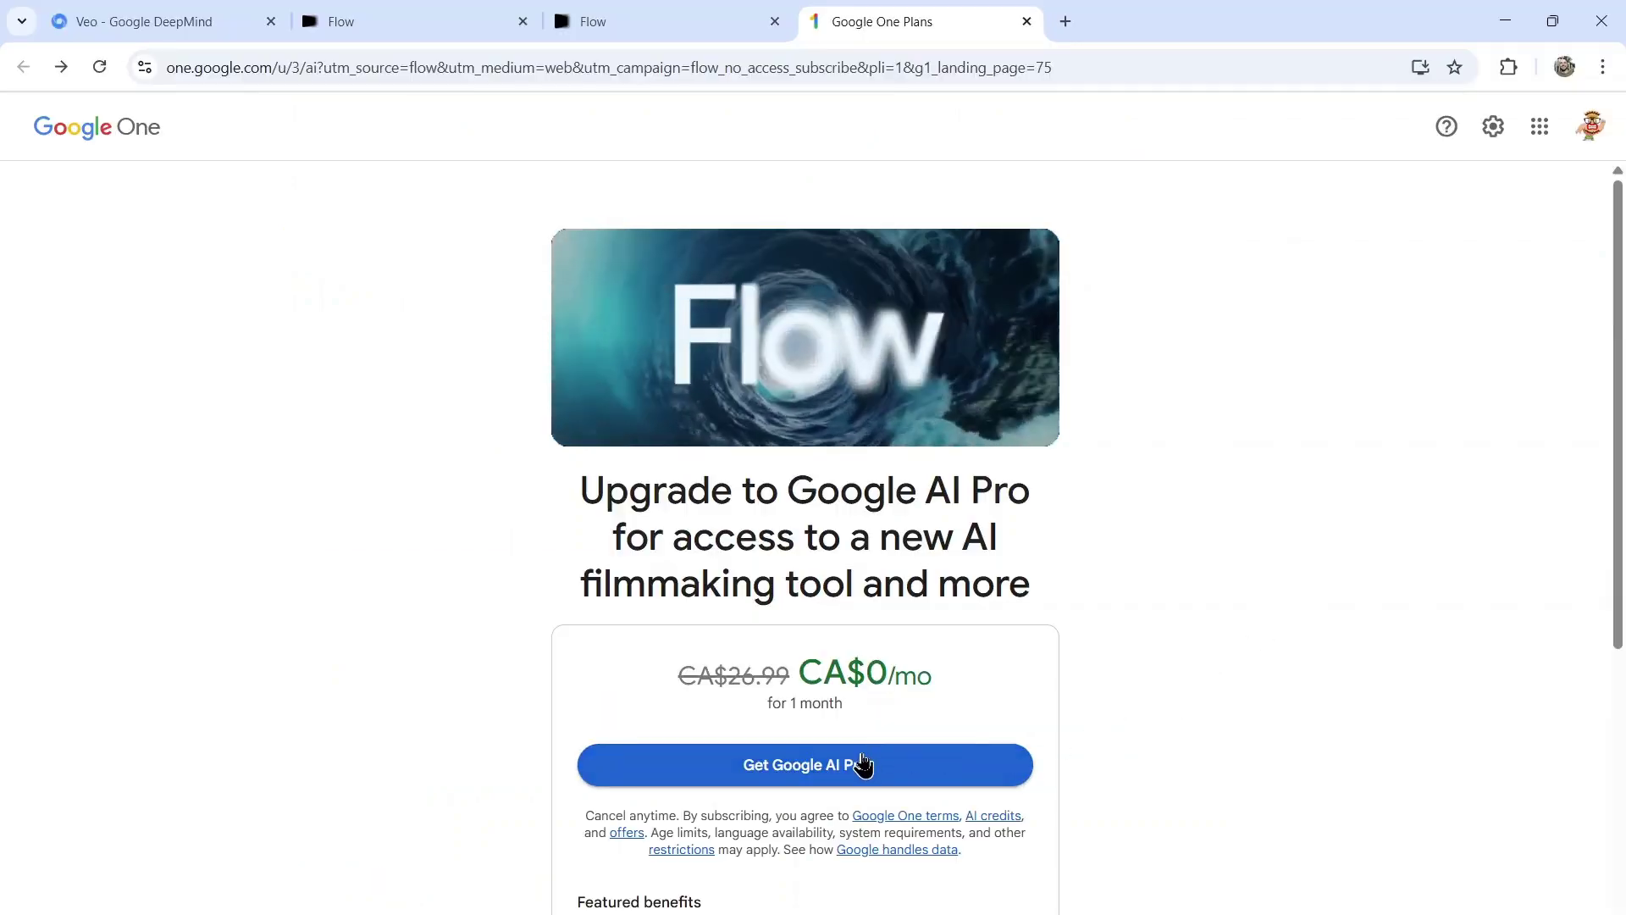
# - Subscribe to the free Google AI Pro trial and highlight the 1,000 AI credits benefit
pyautogui.click(863, 764)
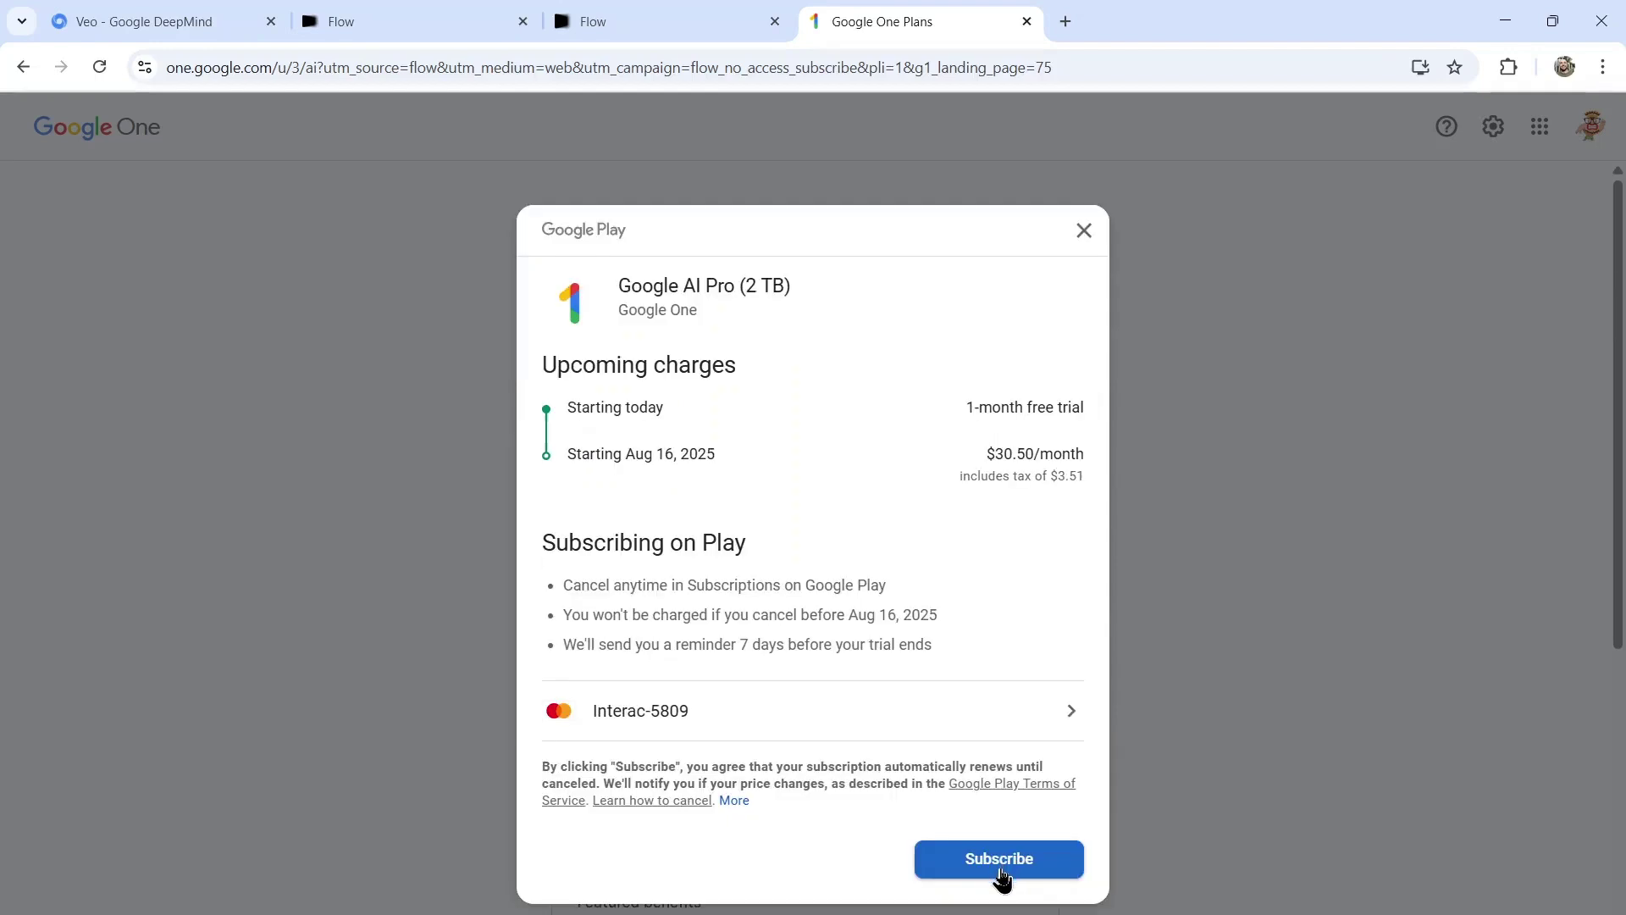
pyautogui.click(999, 859)
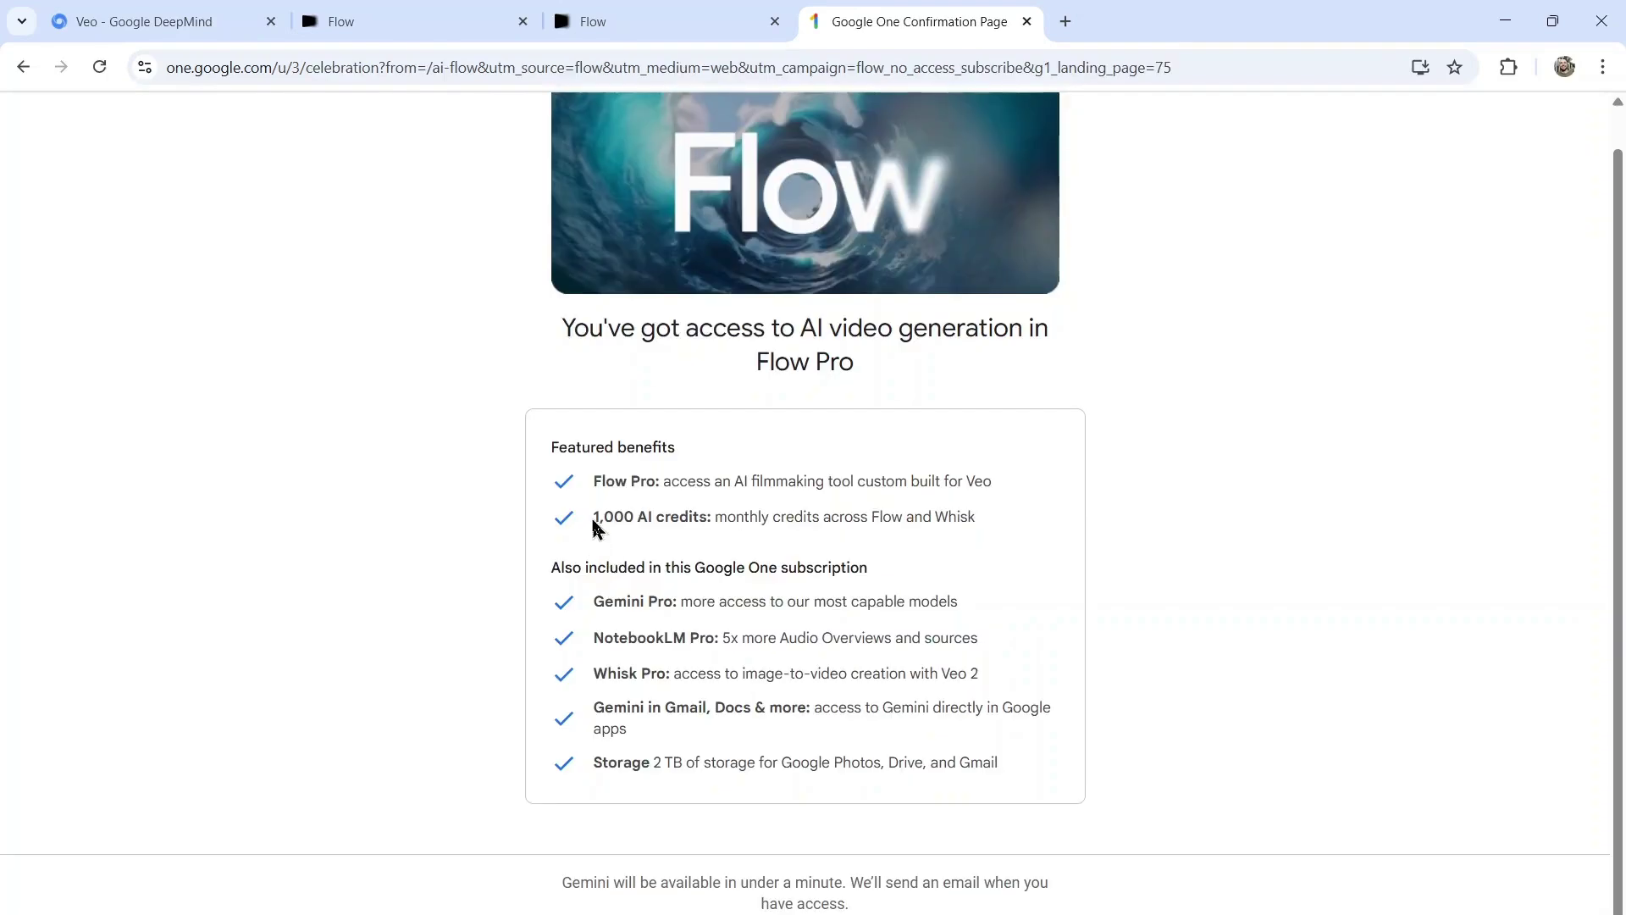
pyautogui.moveTo(593, 516); pyautogui.dragTo(711, 515)
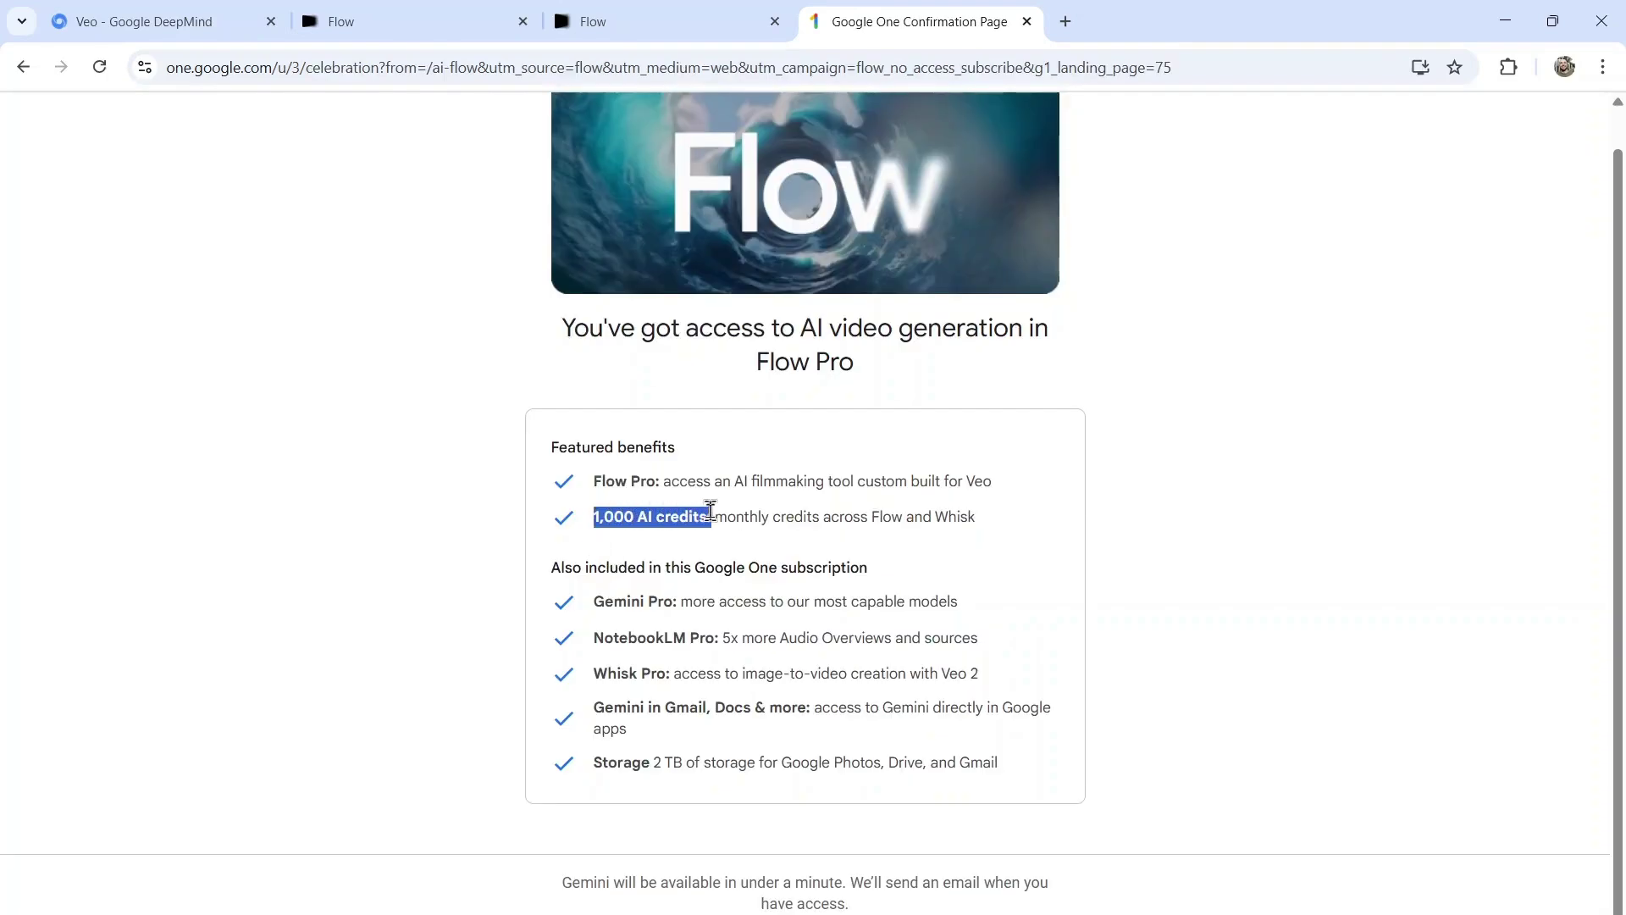
# - Compute 3 × 30 = 90 in Calculator, then close Calculator
pyautogui.click(1137, 540)
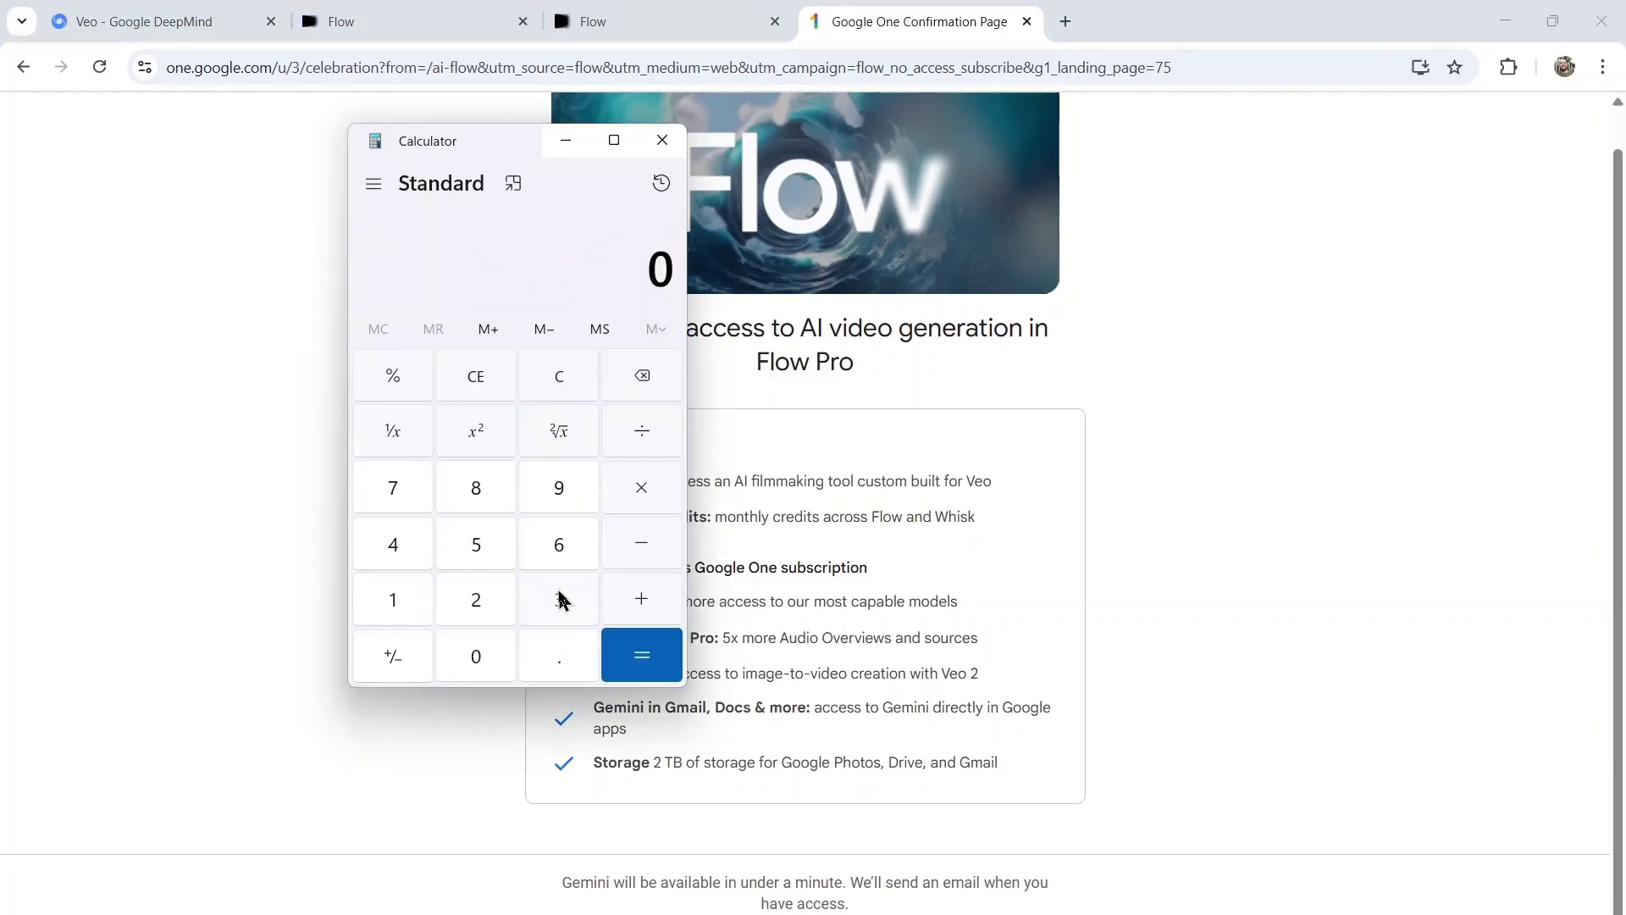
pyautogui.click(559, 600)
pyautogui.click(641, 489)
pyautogui.click(560, 600)
pyautogui.click(476, 656)
pyautogui.click(640, 656)
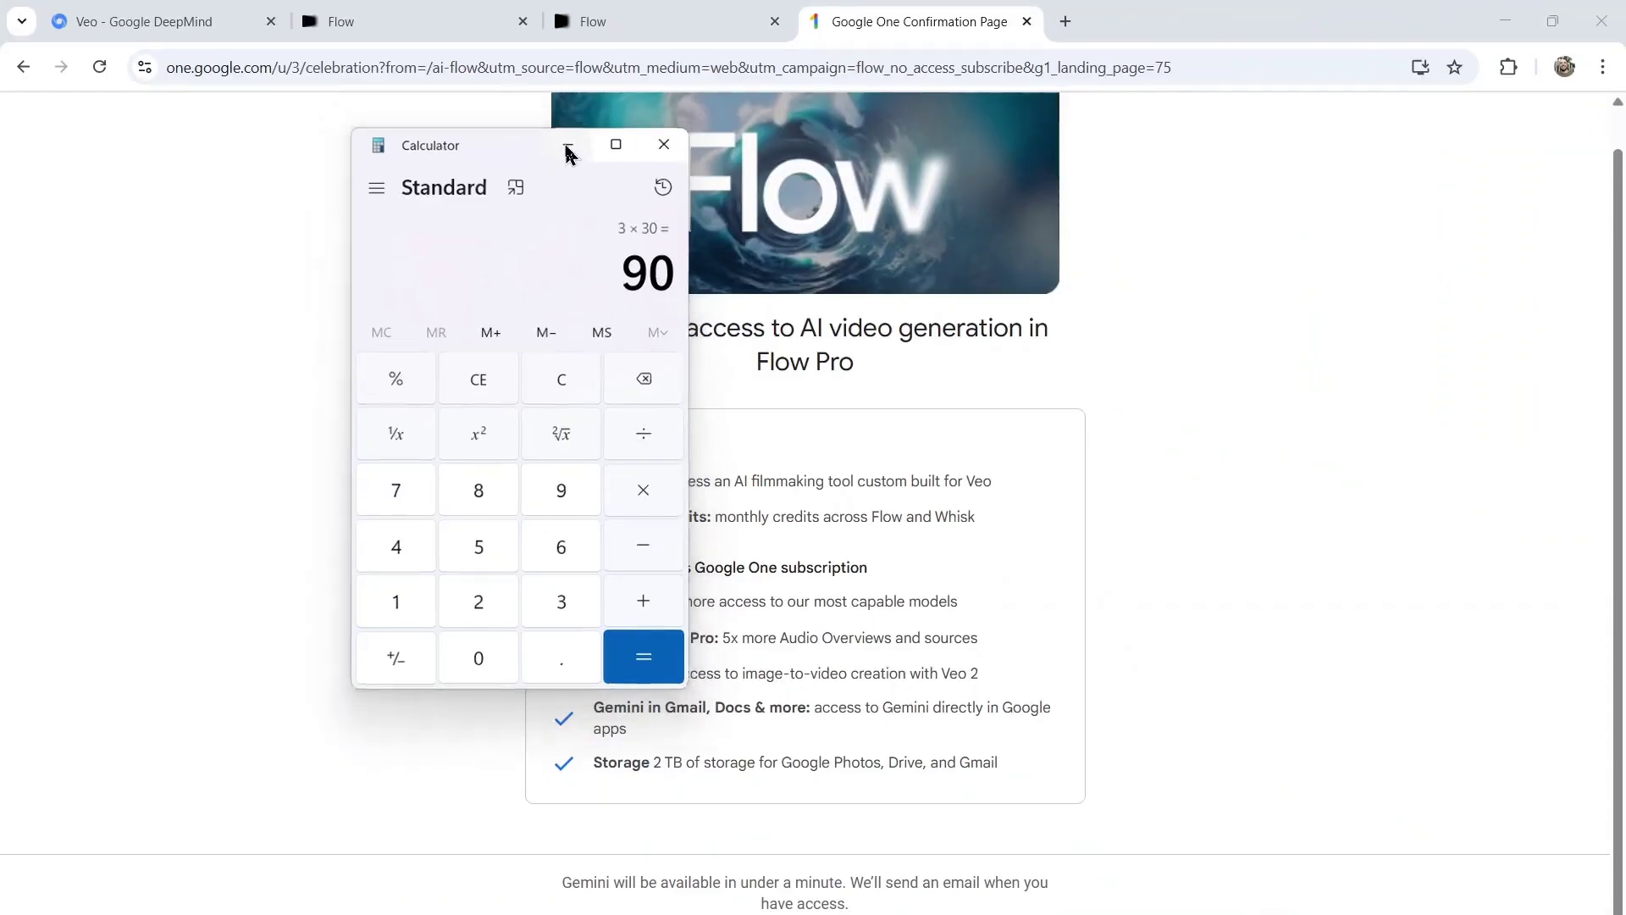
pyautogui.click(562, 149)
pyautogui.scroll(1, 1292, 358)
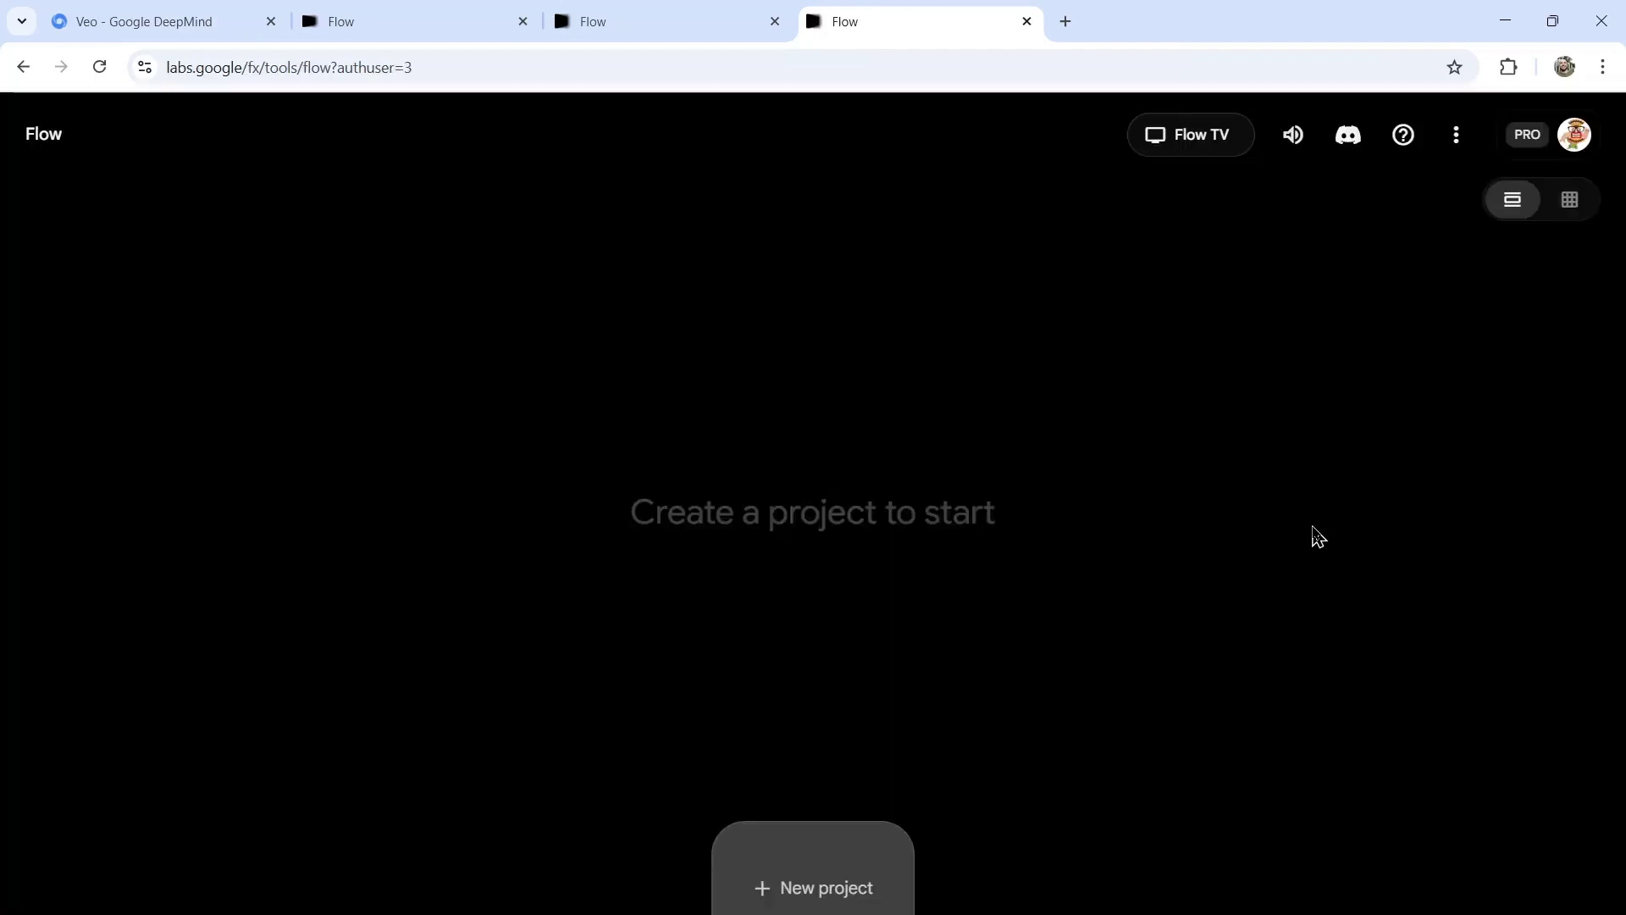
# - Cancel the Google One AI Pro subscription from Flow's membership page, ending Aug 16, 2025
pyautogui.click(1576, 135)
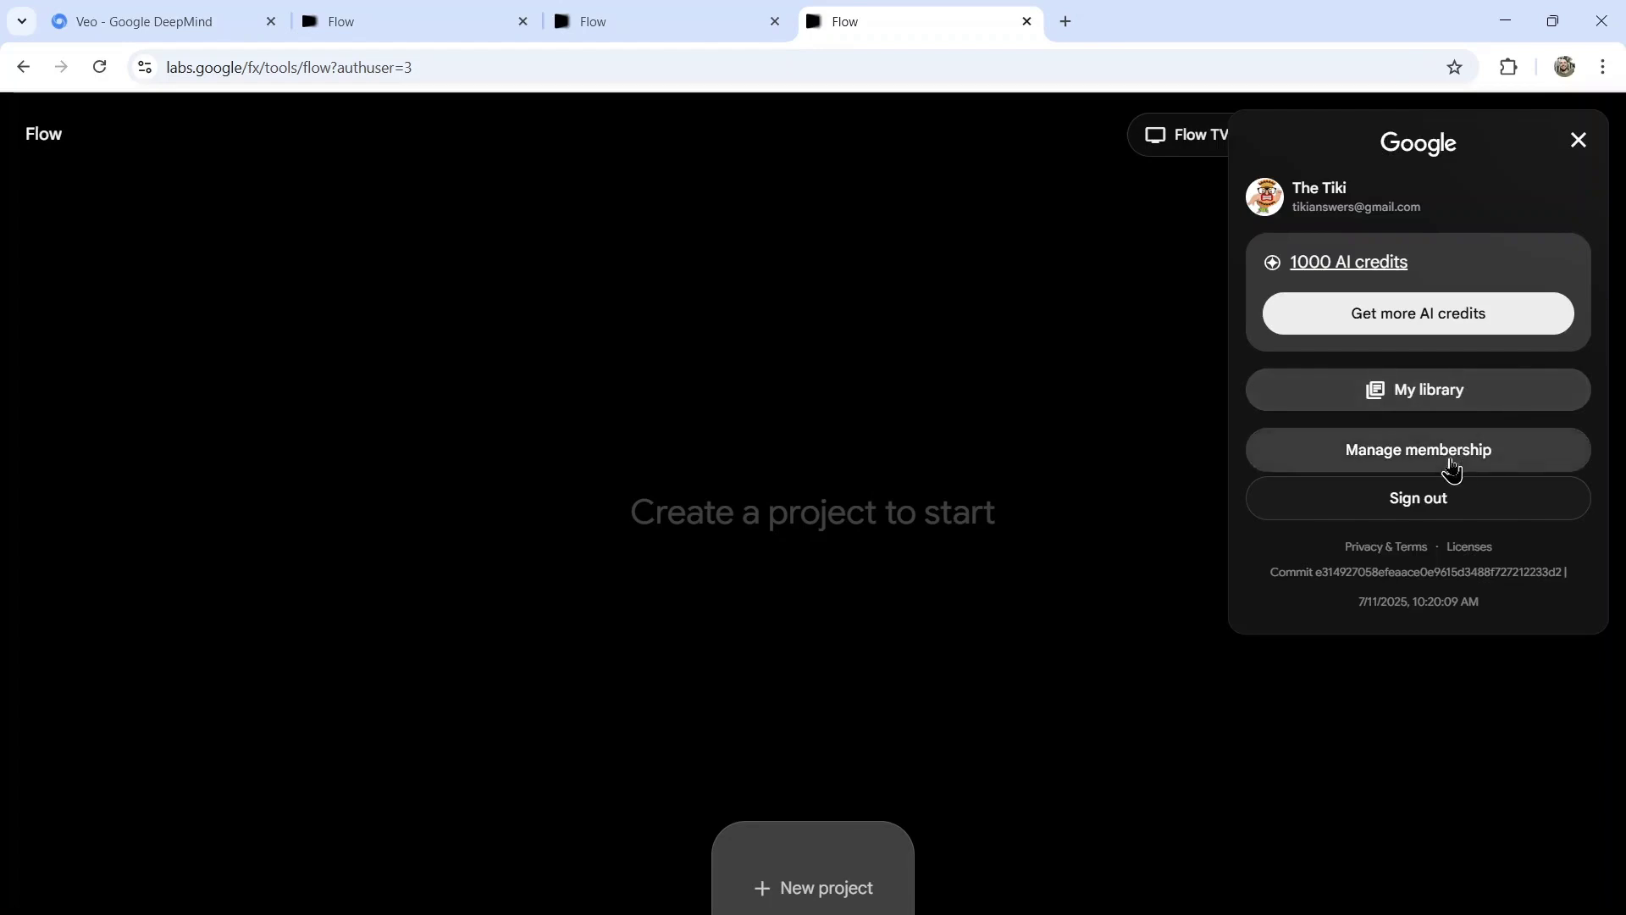
pyautogui.click(1452, 465)
pyautogui.click(940, 542)
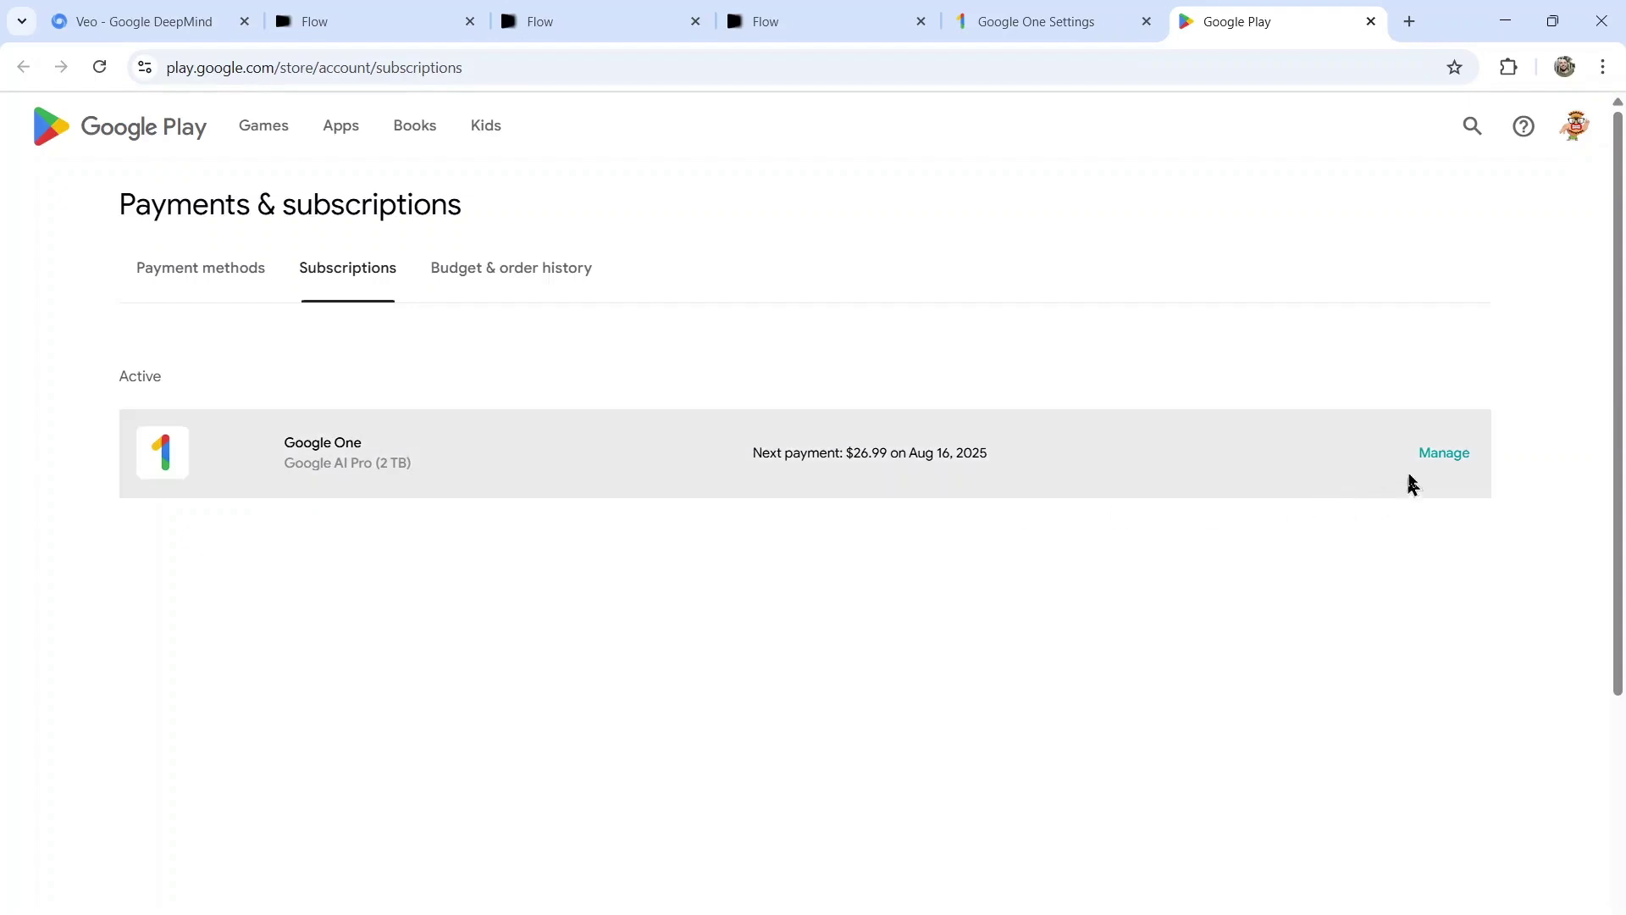
pyautogui.click(1444, 453)
pyautogui.click(605, 783)
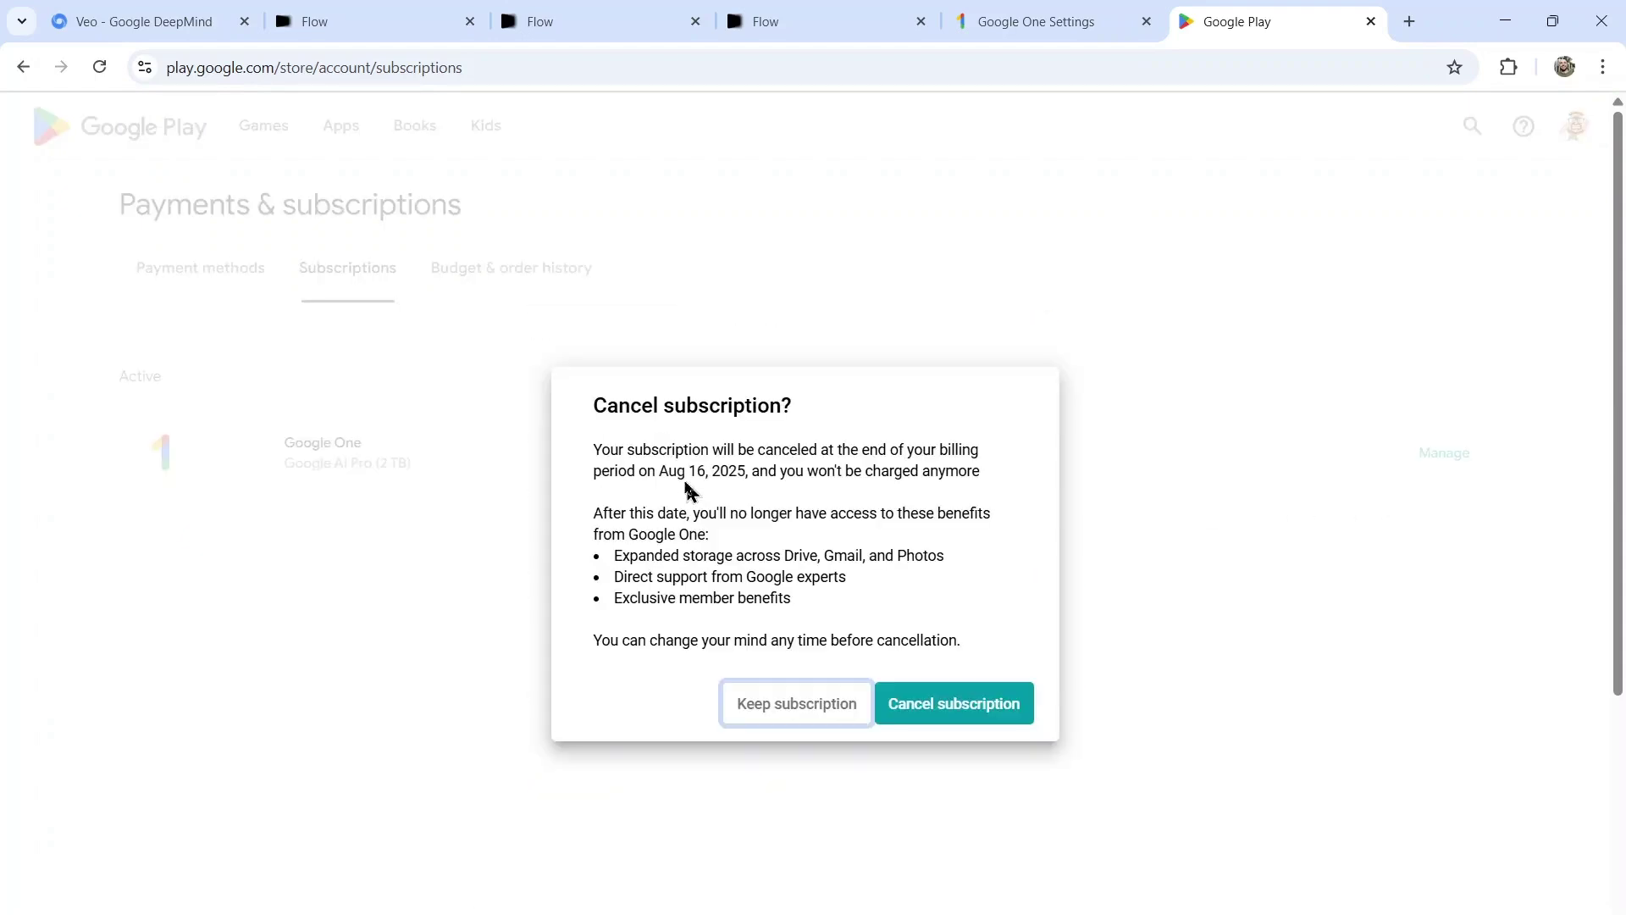
pyautogui.moveTo(658, 473); pyautogui.dragTo(760, 473)
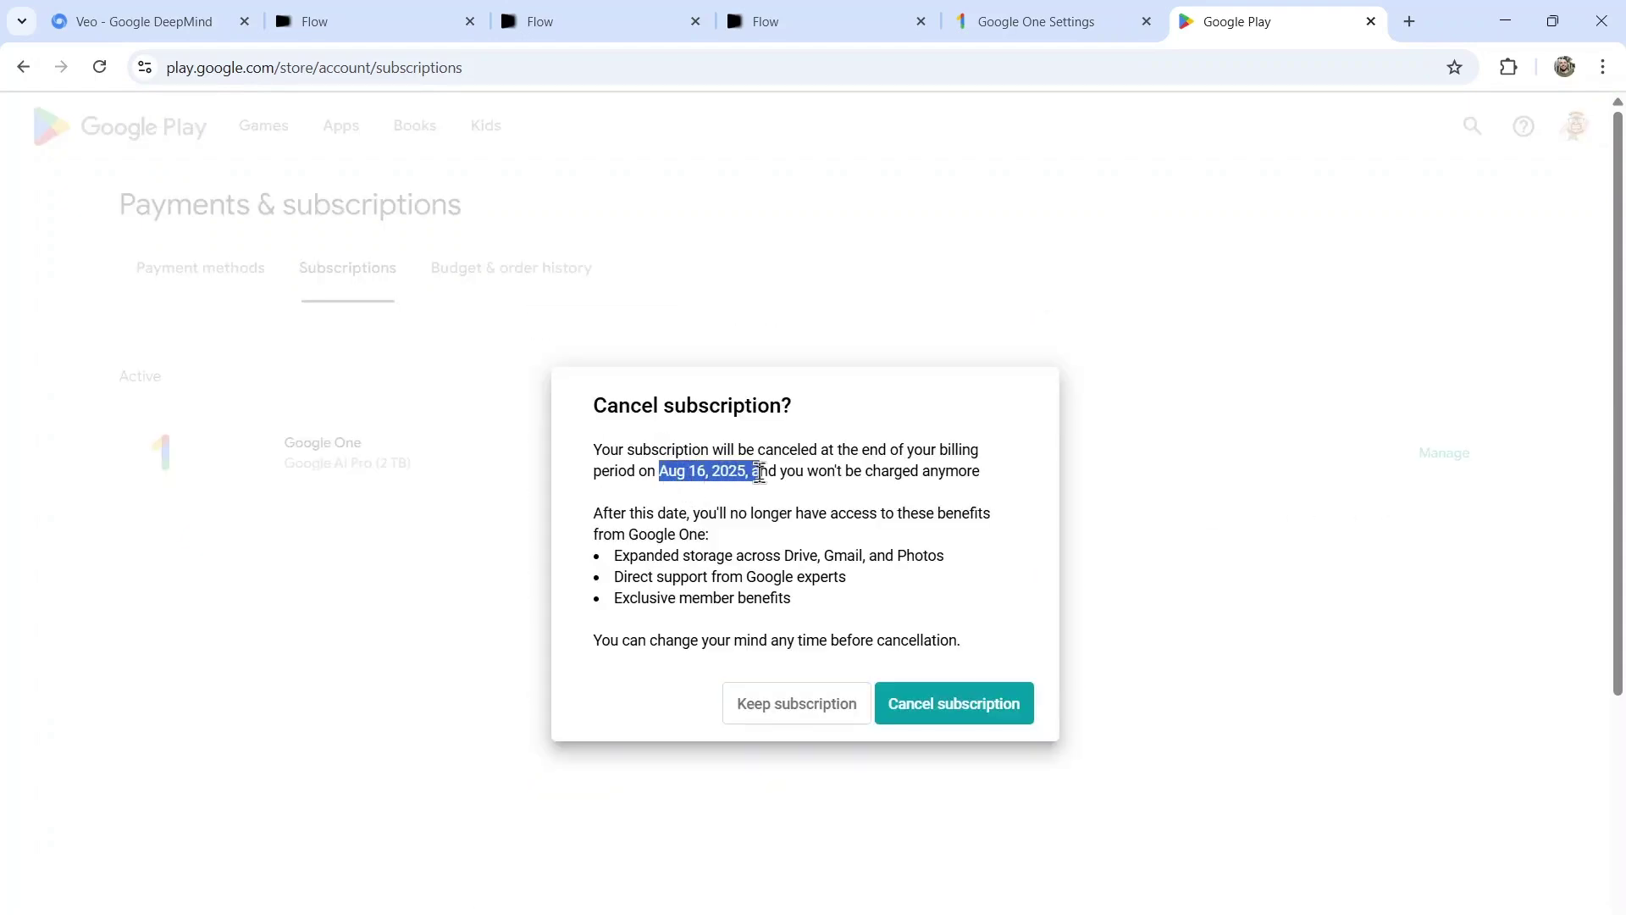
pyautogui.click(953, 703)
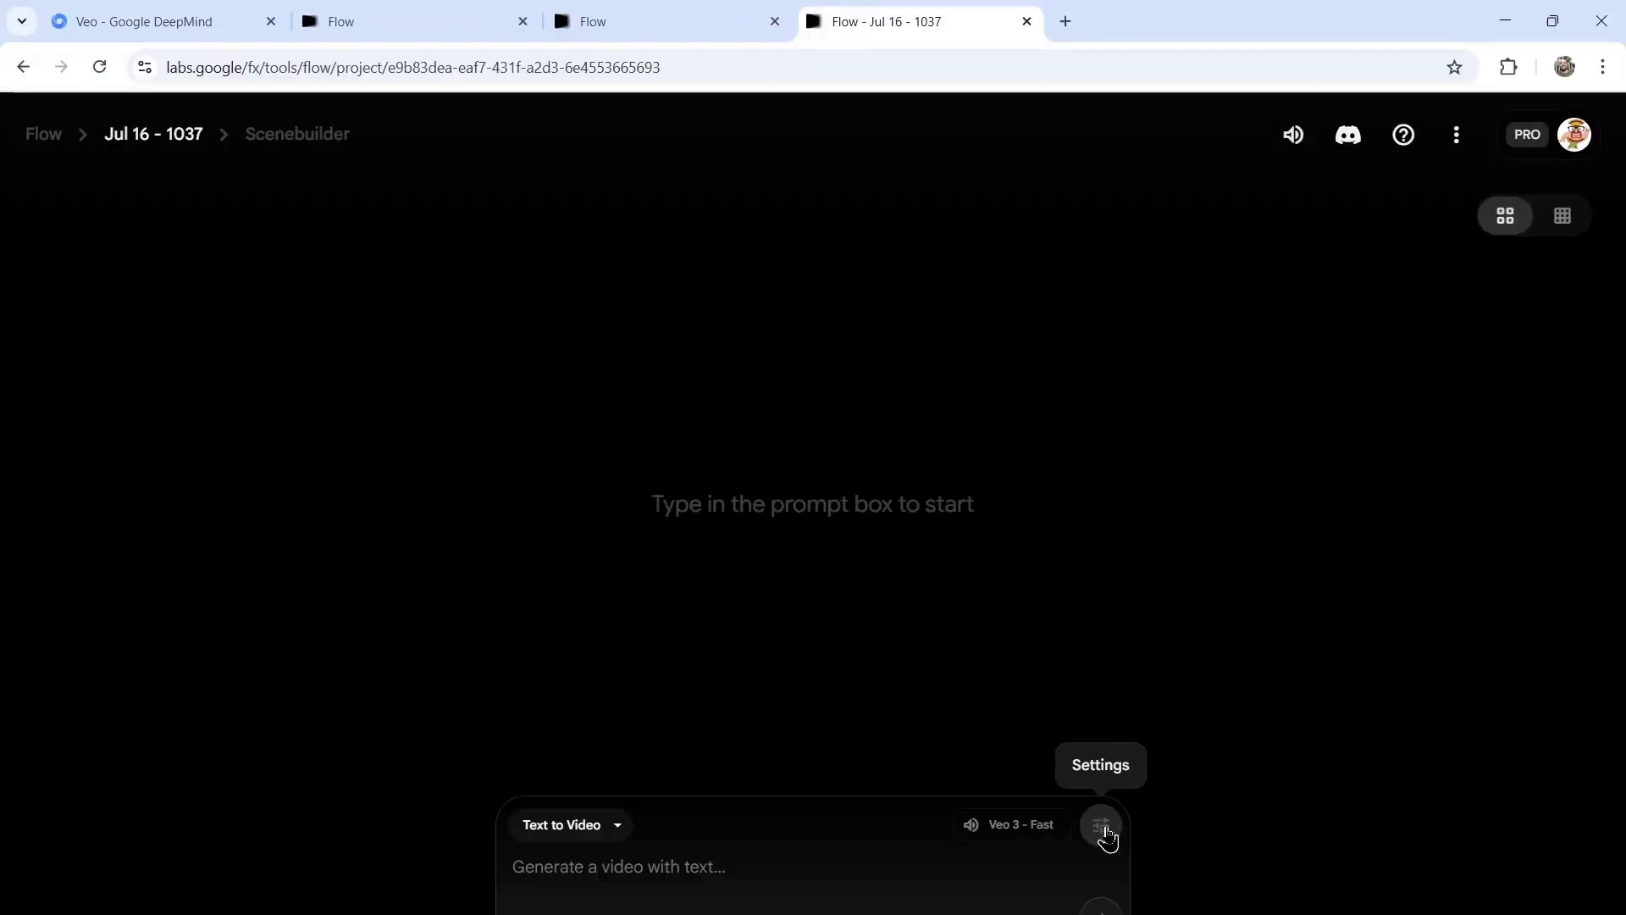
# - Check that Veo 3 - Quality costs 100 credits, then return the model to Veo 3 - Fast
pyautogui.click(1101, 827)
pyautogui.click(934, 695)
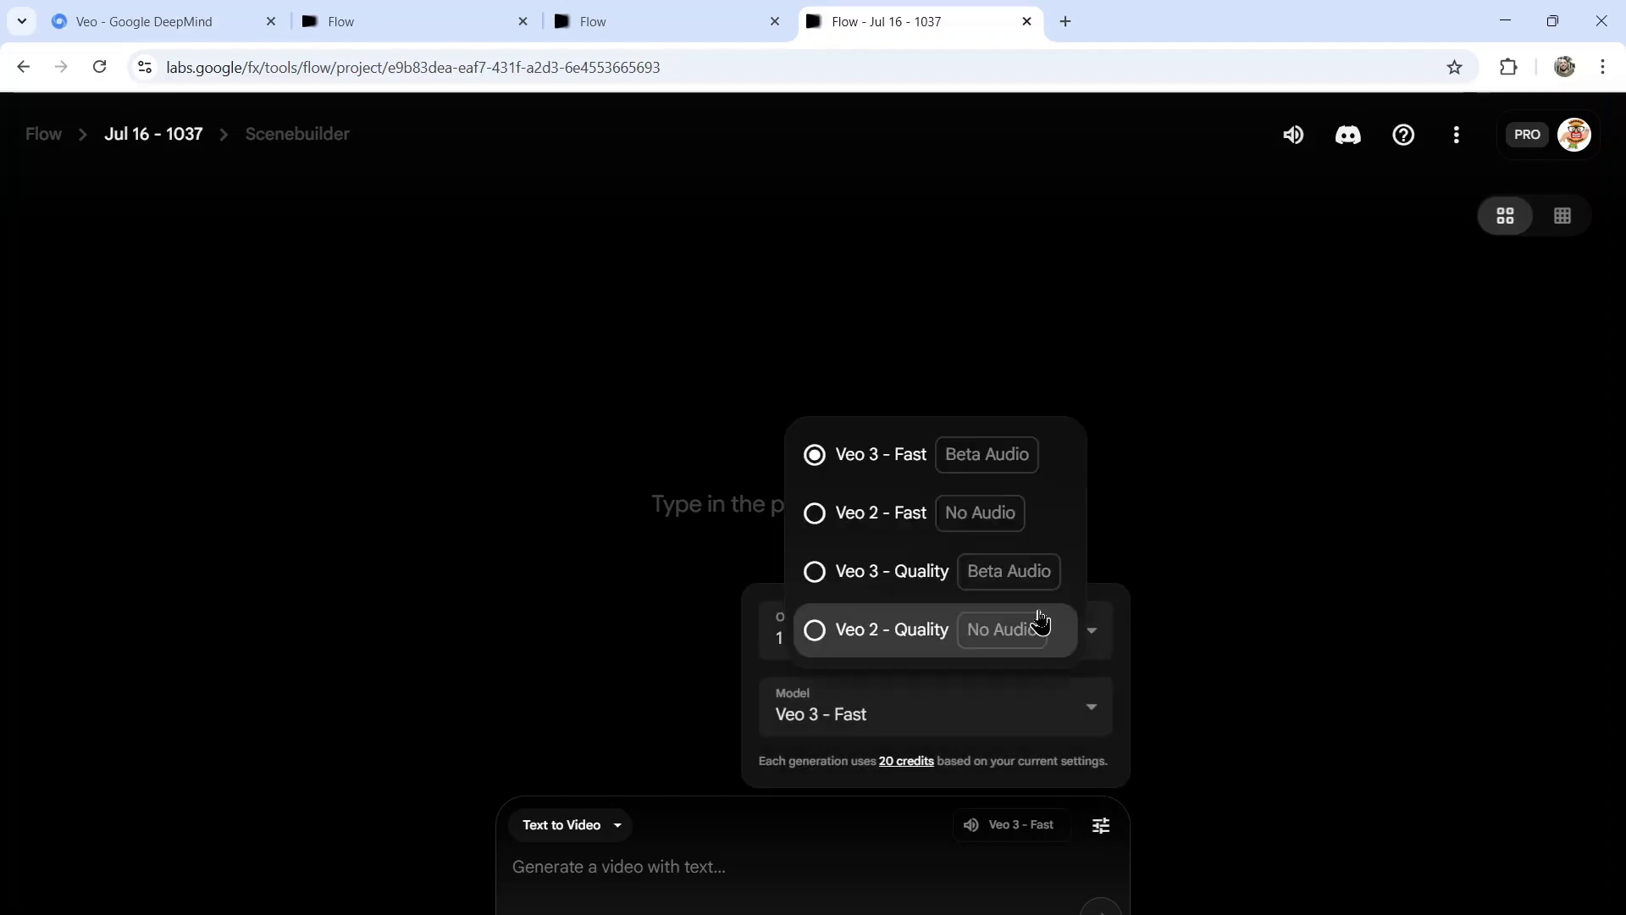
pyautogui.click(966, 572)
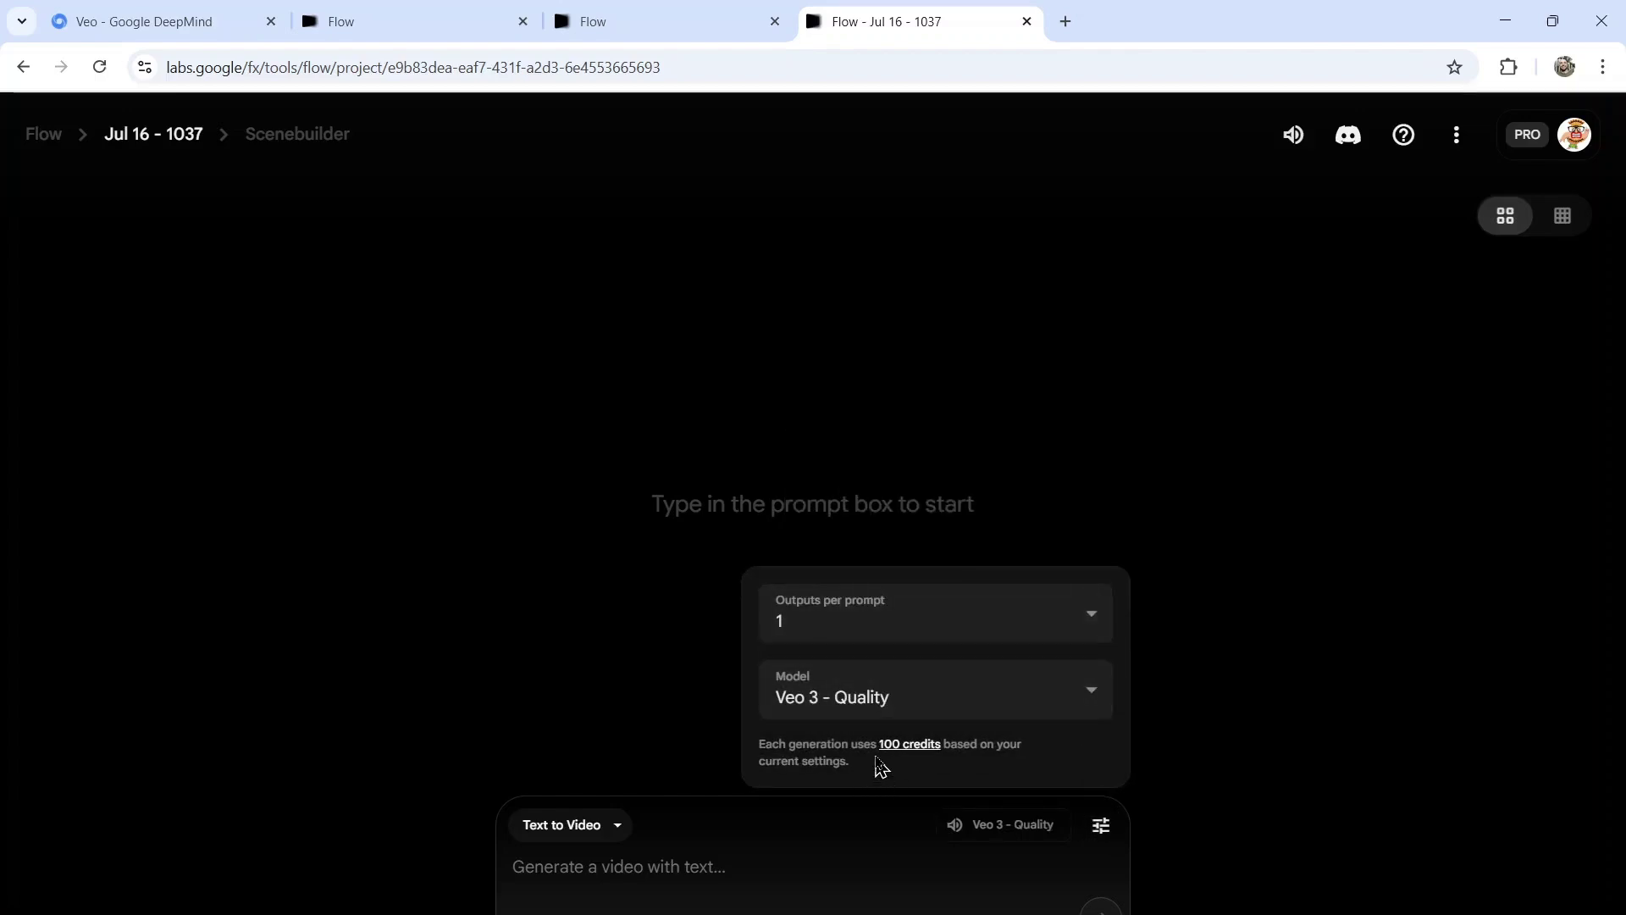
pyautogui.moveTo(886, 743); pyautogui.dragTo(929, 743)
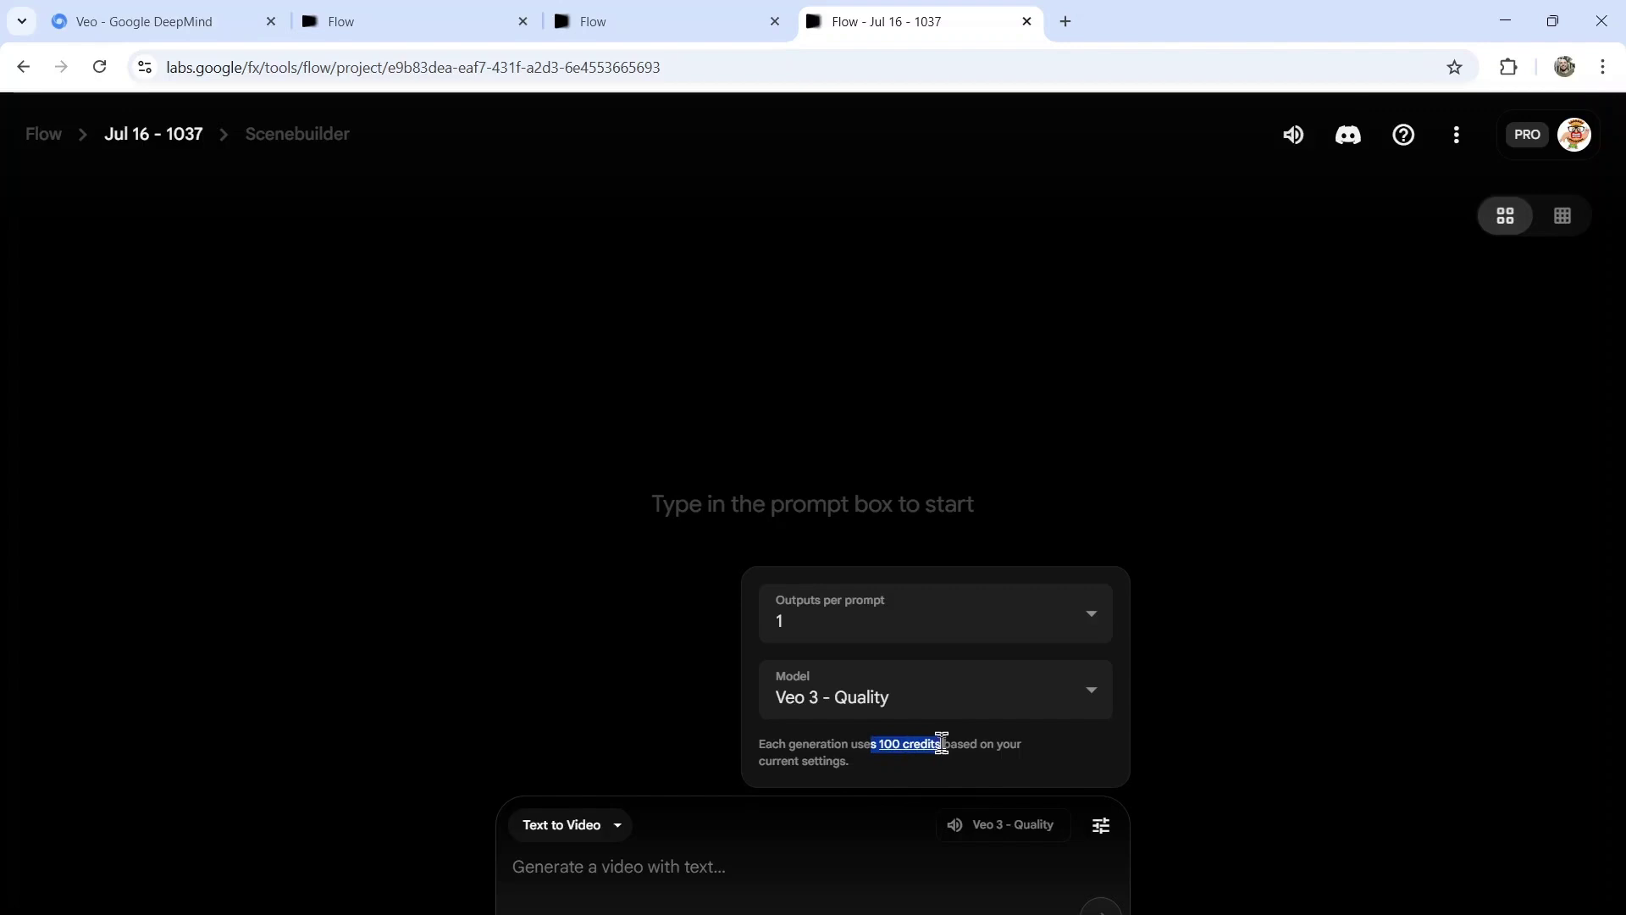
pyautogui.click(1035, 758)
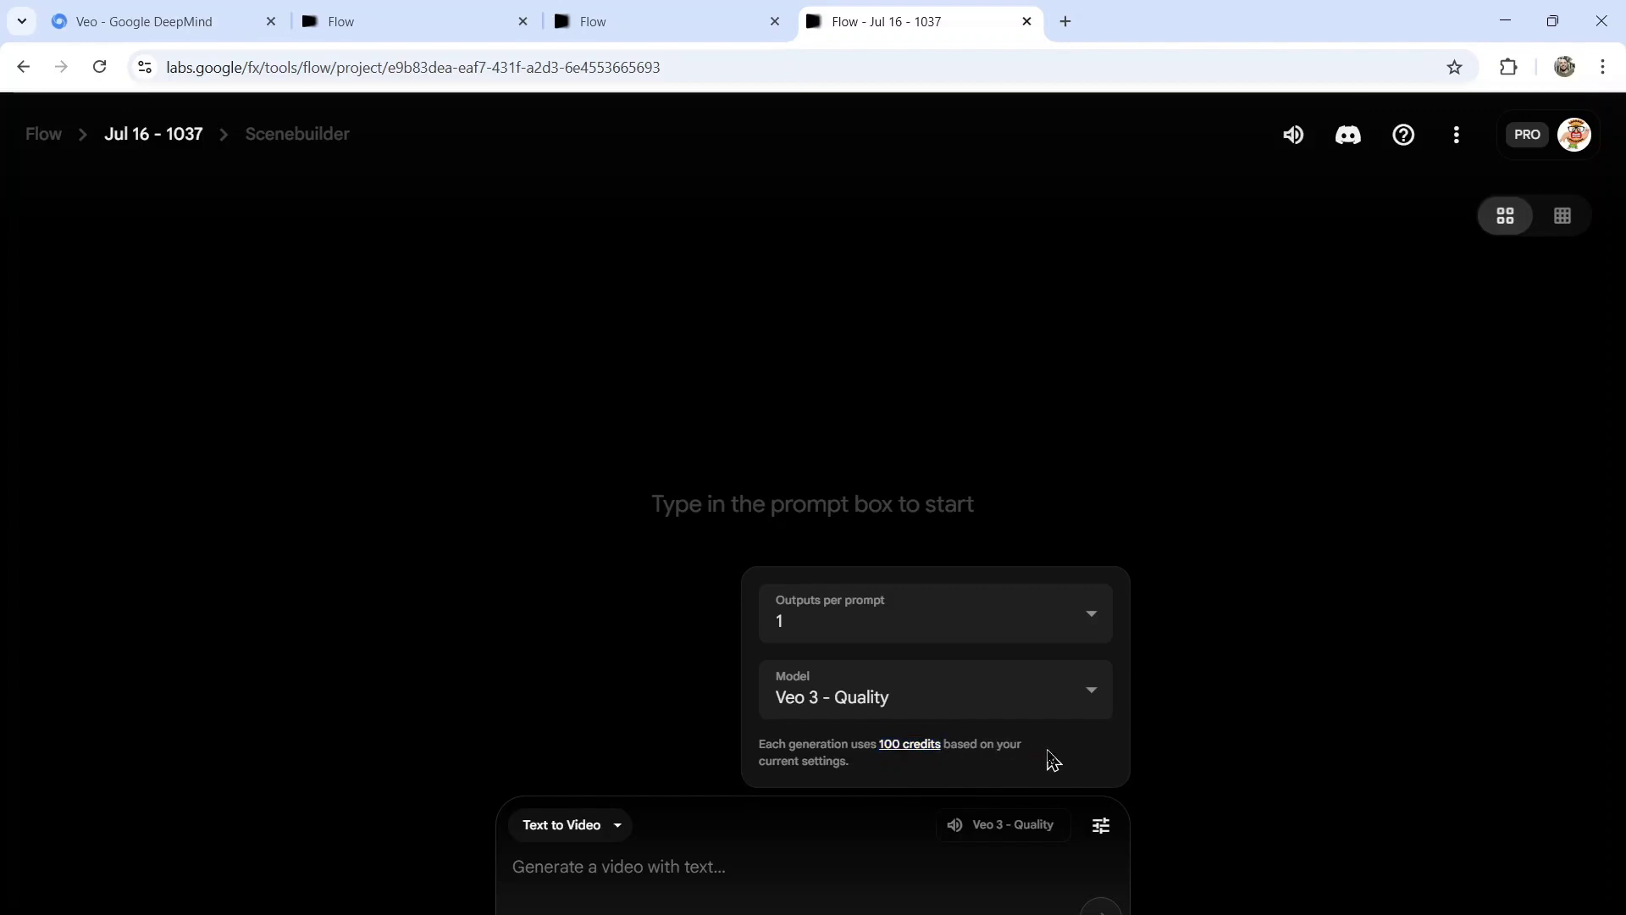
pyautogui.click(1055, 697)
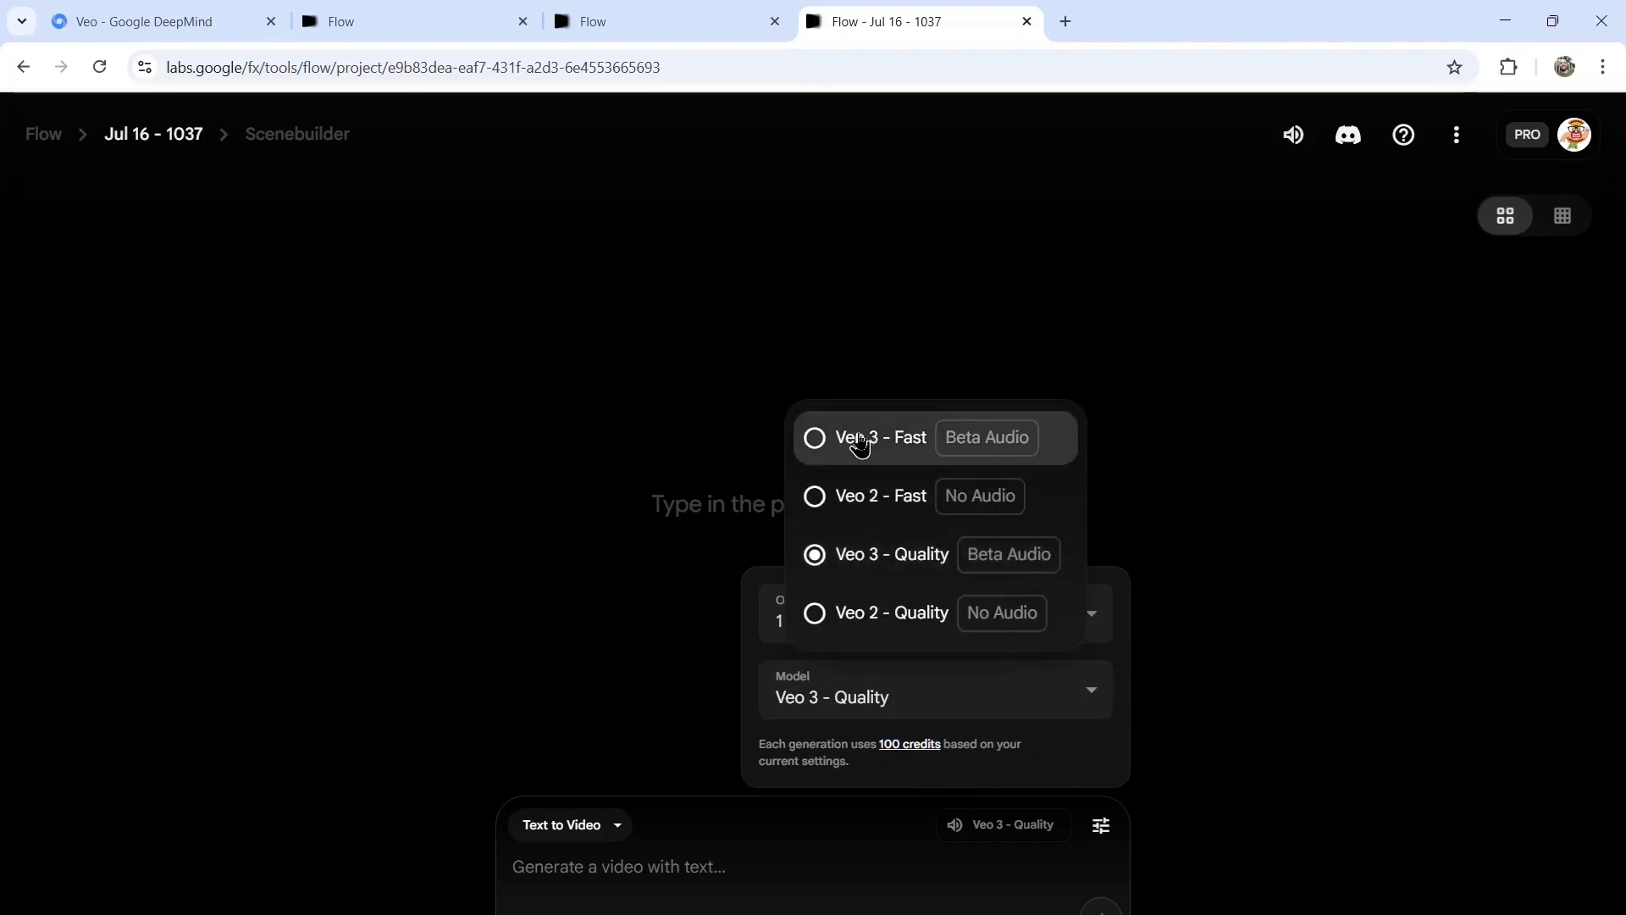
pyautogui.click(862, 444)
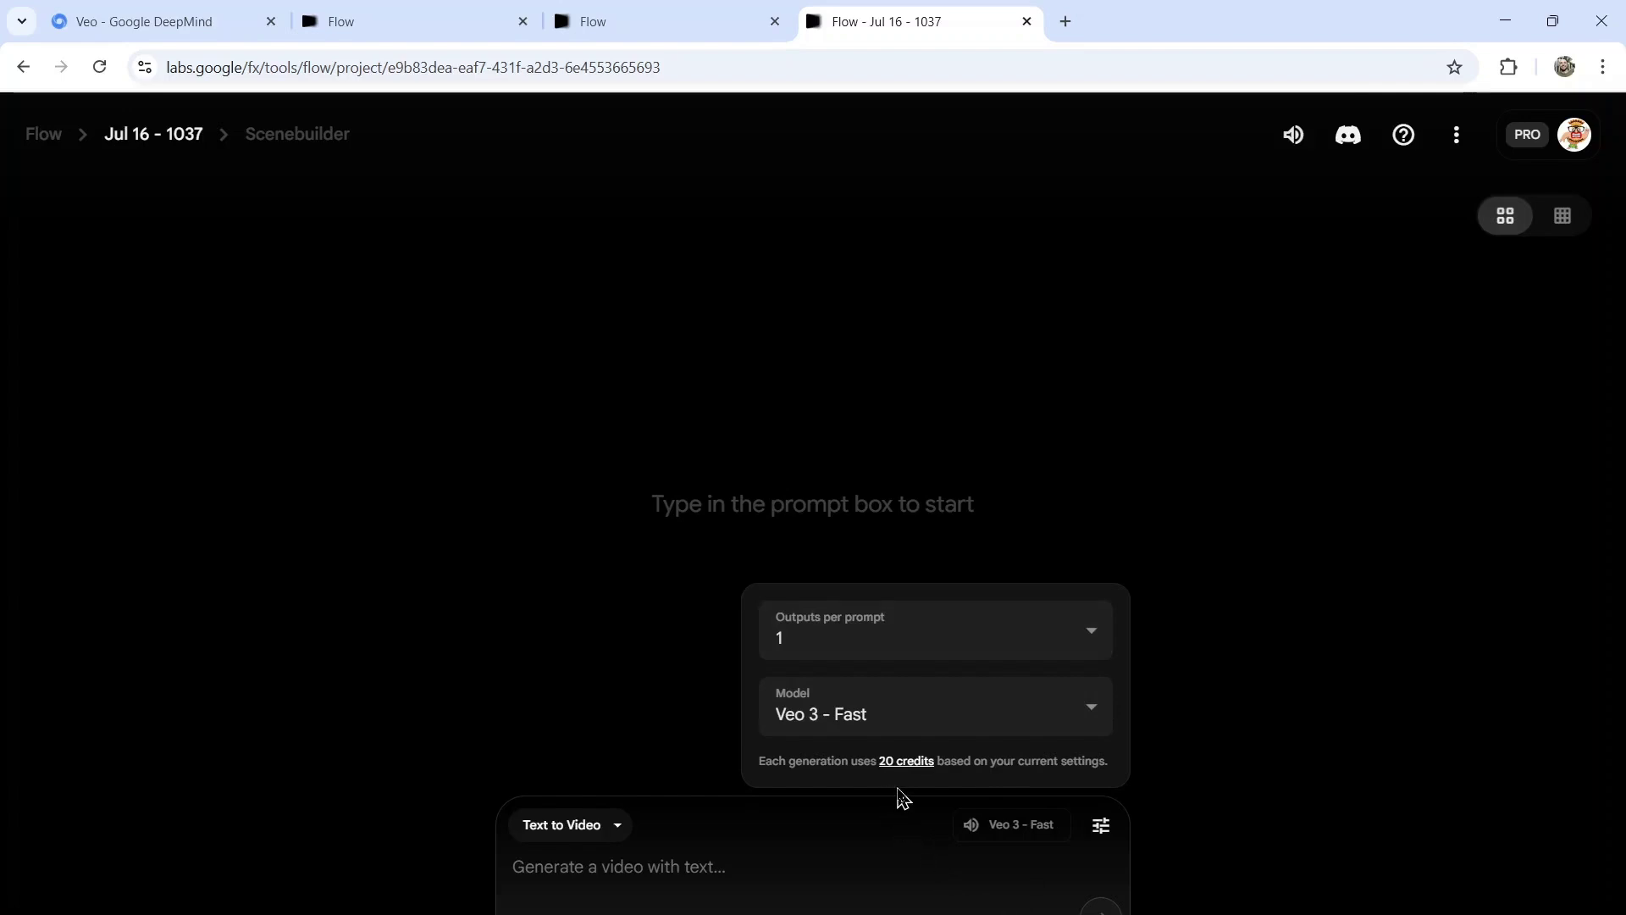
# - Compute 1000 ÷ 20 = 50 videos in Calculator
pyautogui.hotkey('alt', 'Tab')
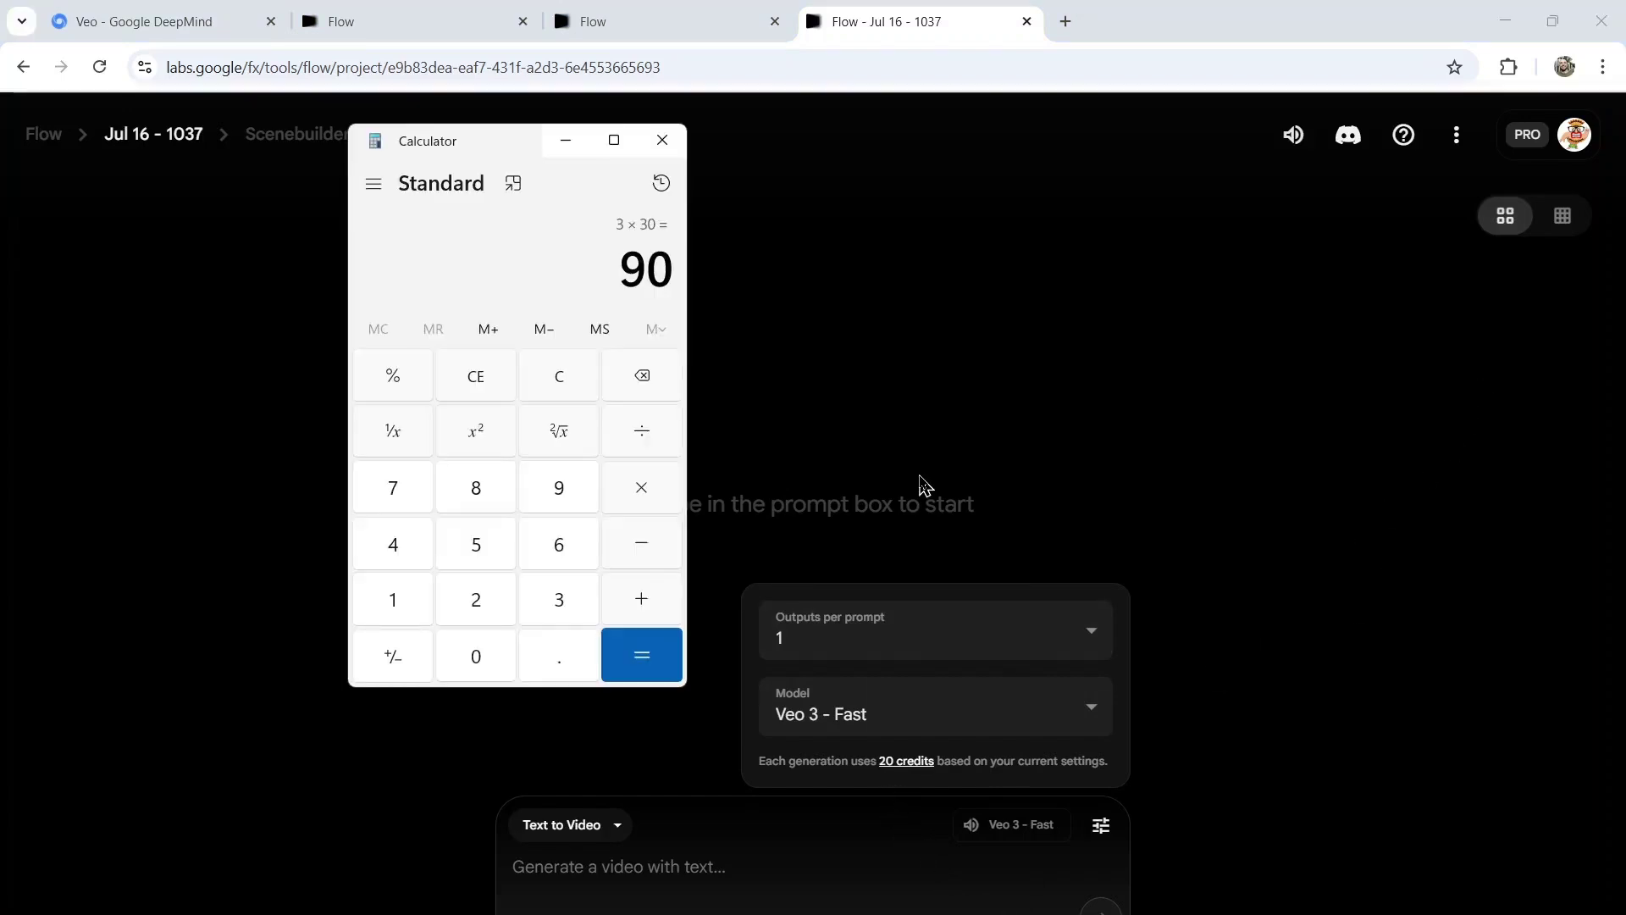
pyautogui.click(392, 599)
pyautogui.click(477, 655)
pyautogui.click(641, 431)
pyautogui.click(477, 598)
pyautogui.click(476, 656)
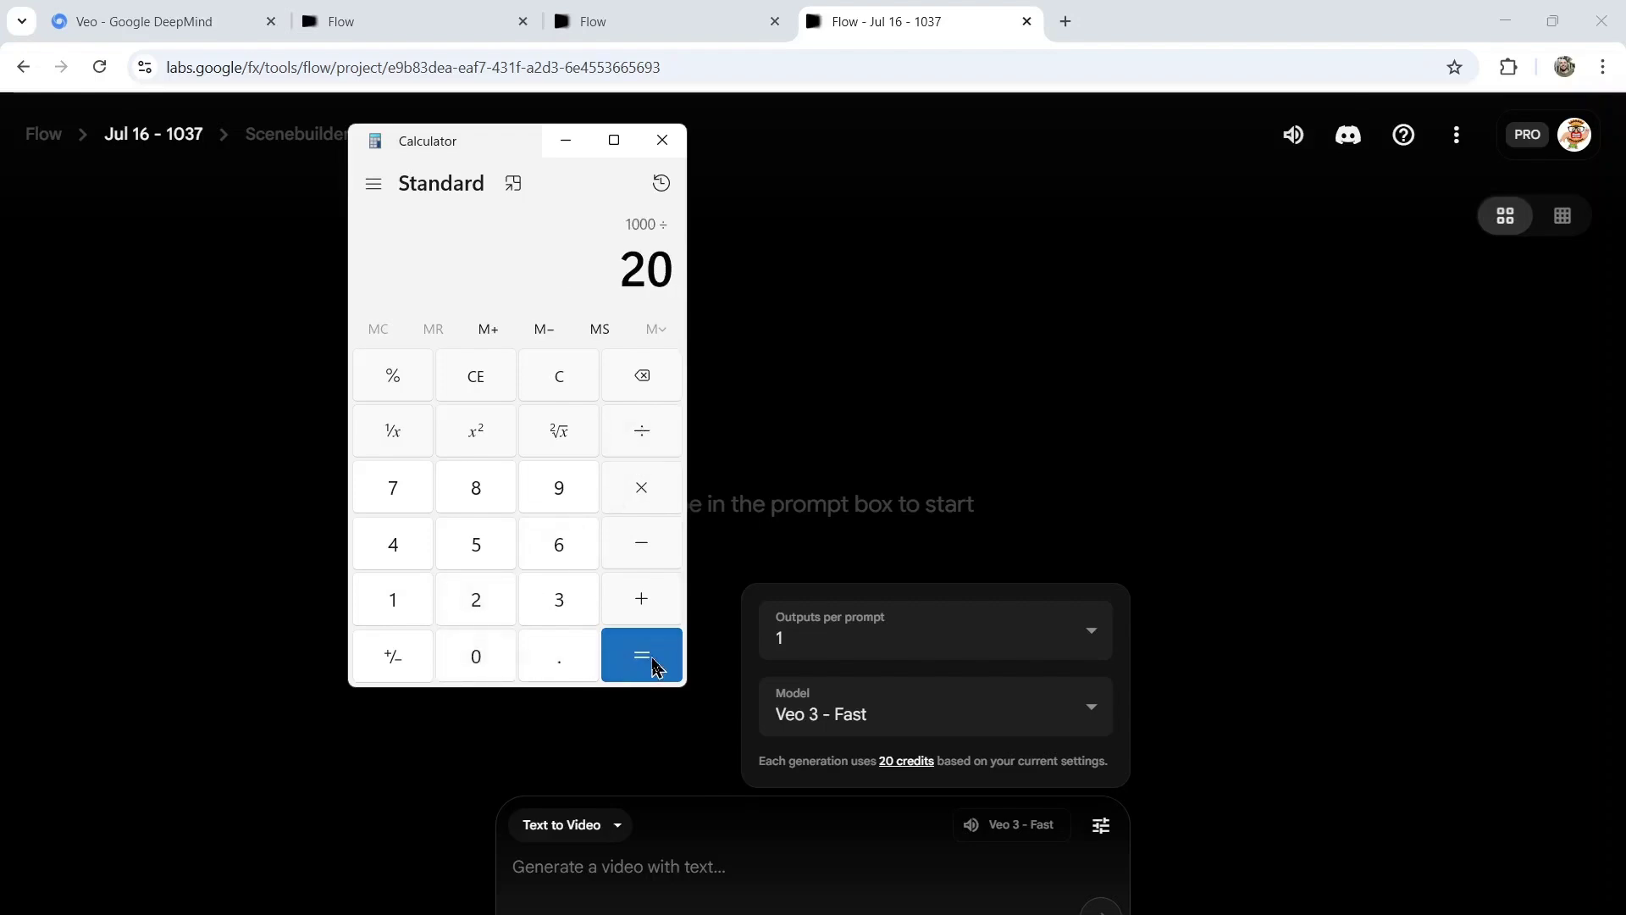
pyautogui.click(642, 655)
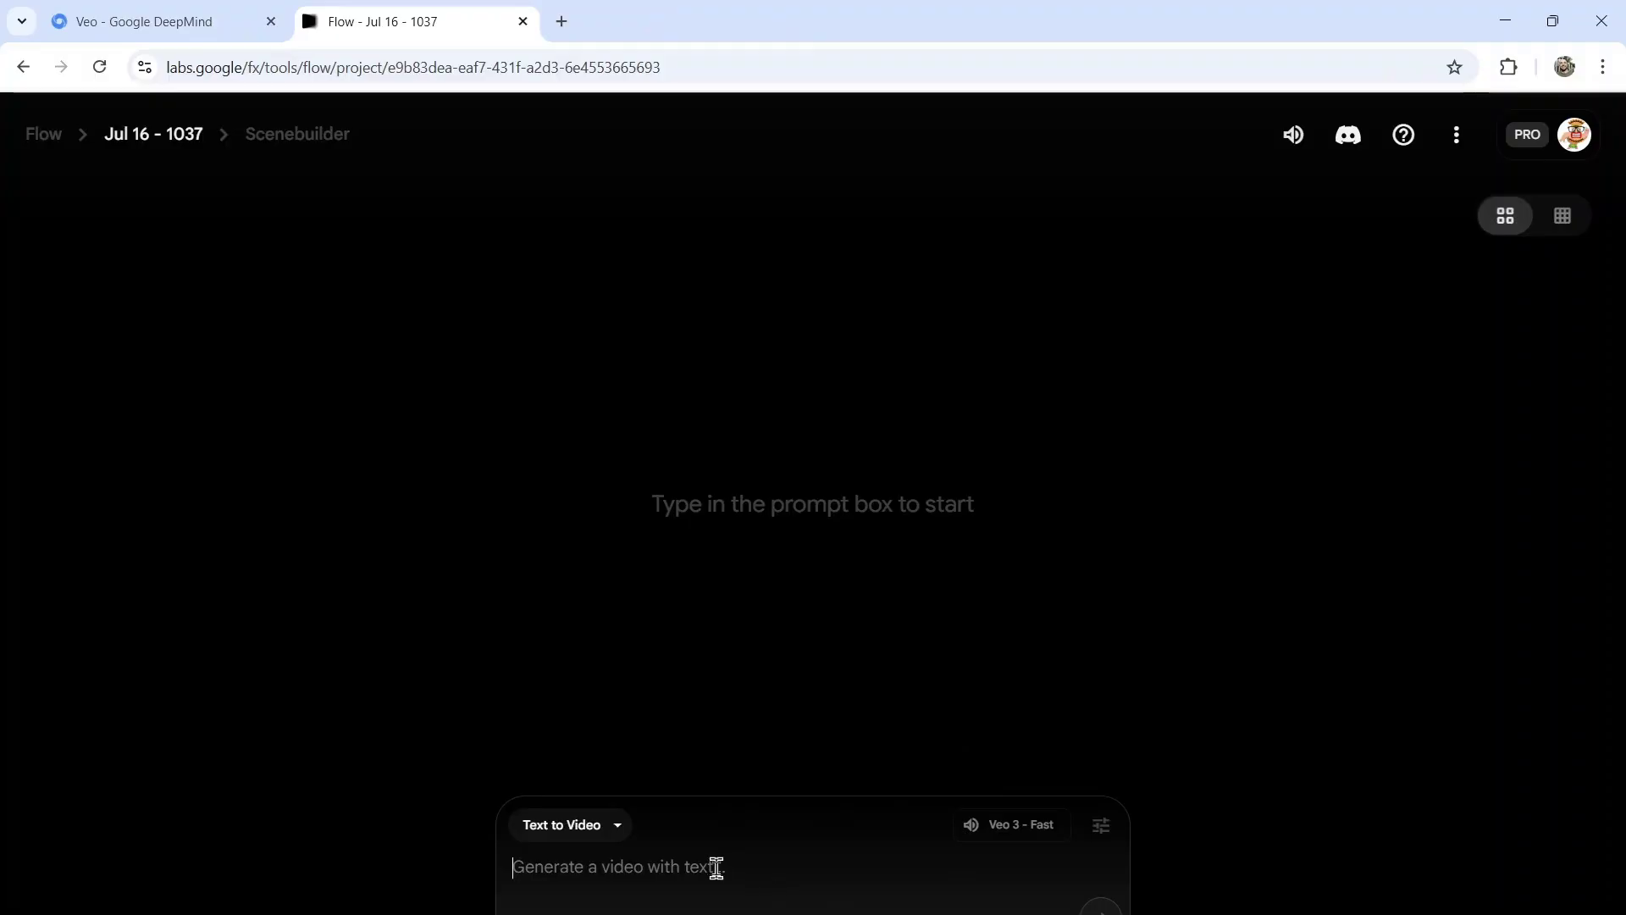
# - Paste the sushi chef prompt, generate the Veo 3 - Fast clip, and close the Flow tab
pyautogui.click(717, 867)
pyautogui.write('A steady medium close-up on a master Japanese sushi chef in a traditional uniform. His serene, expert face remains in the frame as he meticulously presents glistening salmon nigiri. The setting is a sleek Ginza sushi bar with warm, focused lighting. Script: This beautiful salmon is from the crisp waters of Hokkaido. Please, enjoy its fresh flavor.')
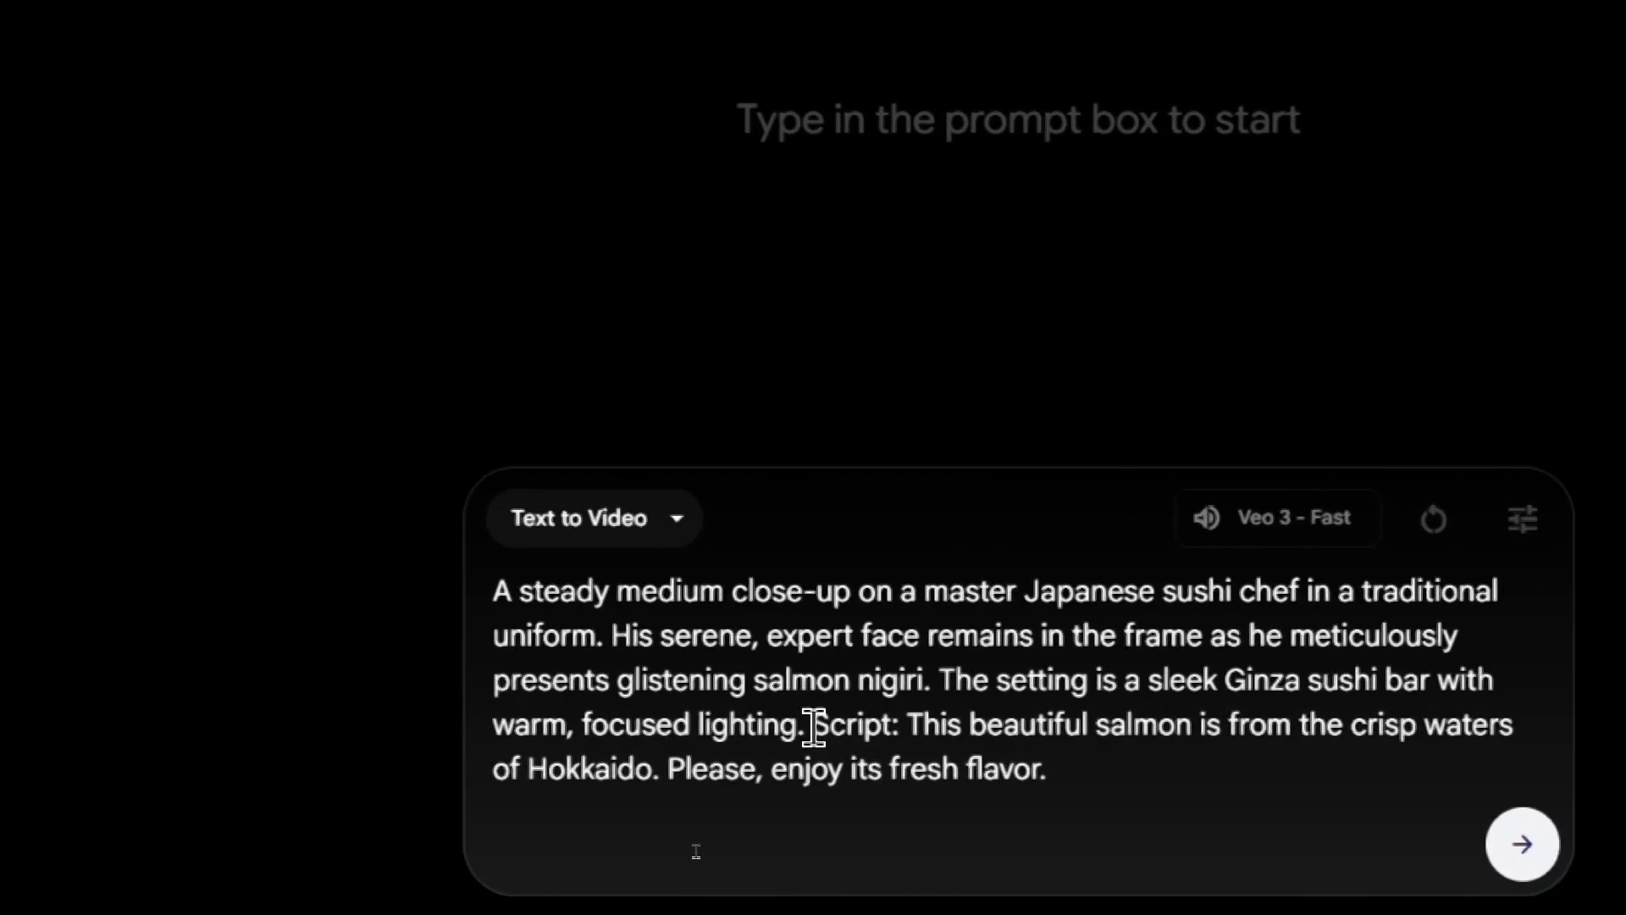
pyautogui.doubleClick(815, 728)
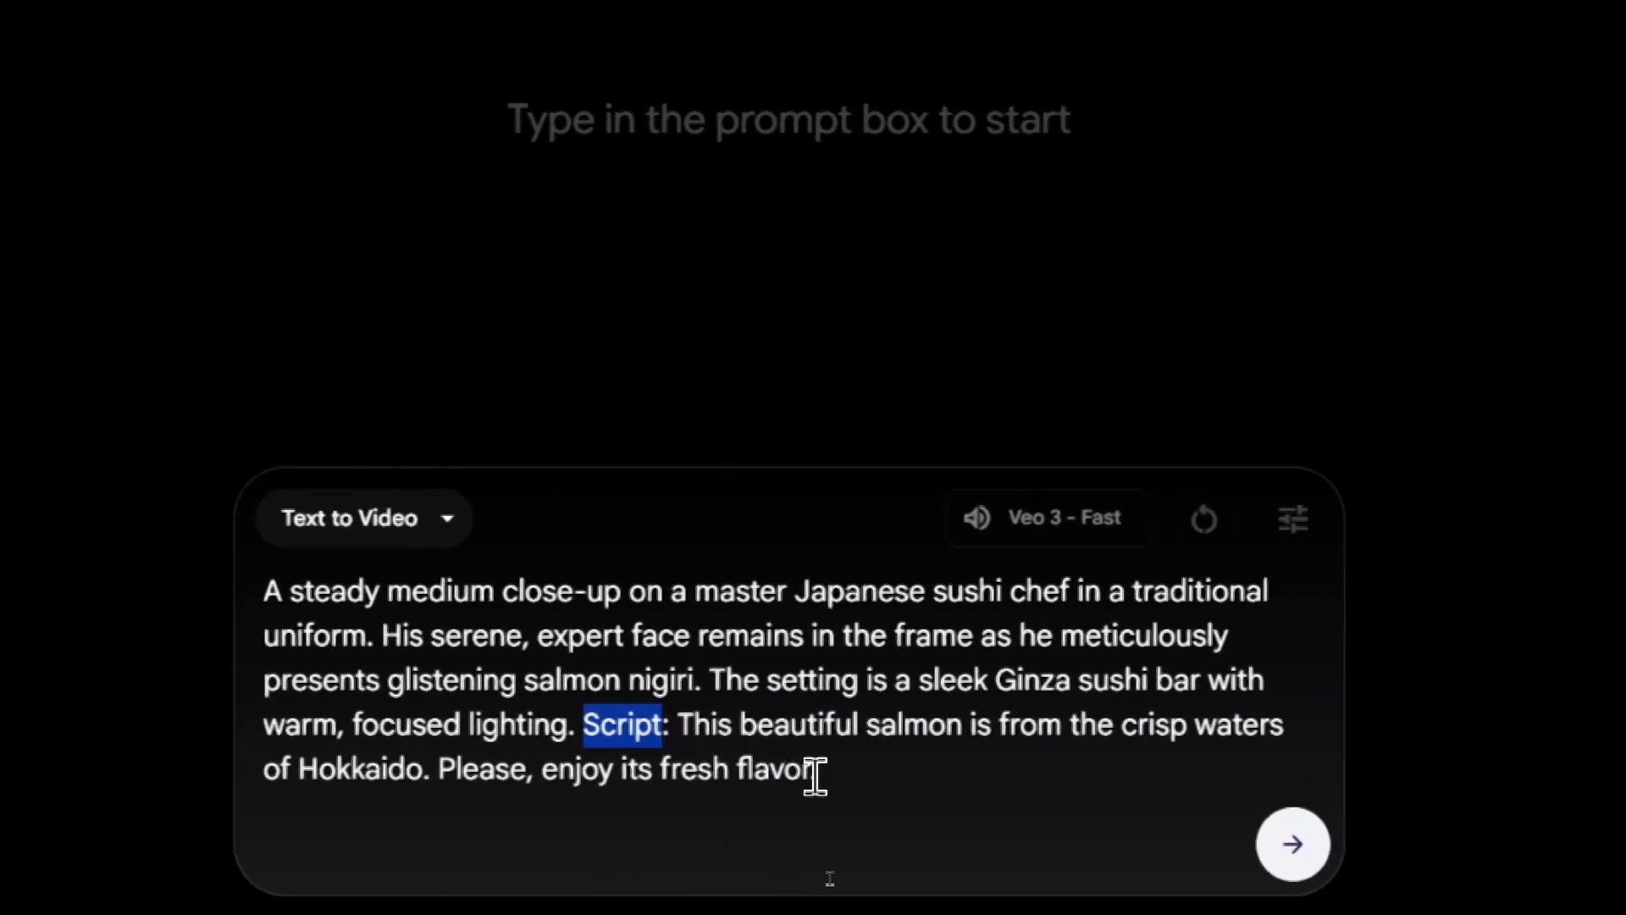
pyautogui.click(815, 766)
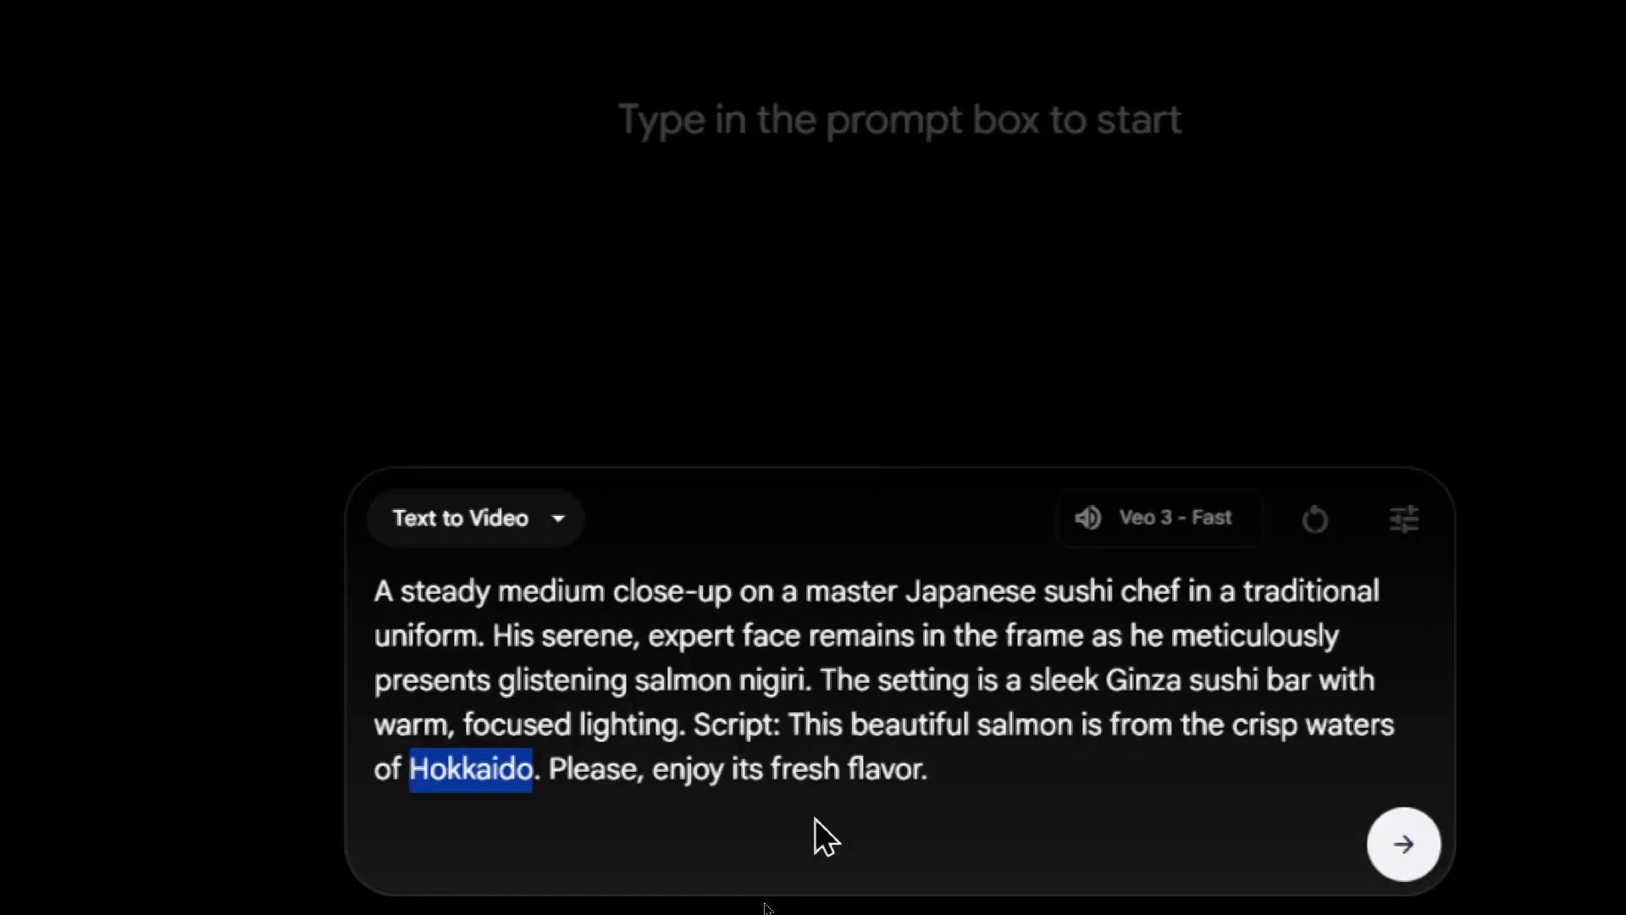
pyautogui.click(814, 818)
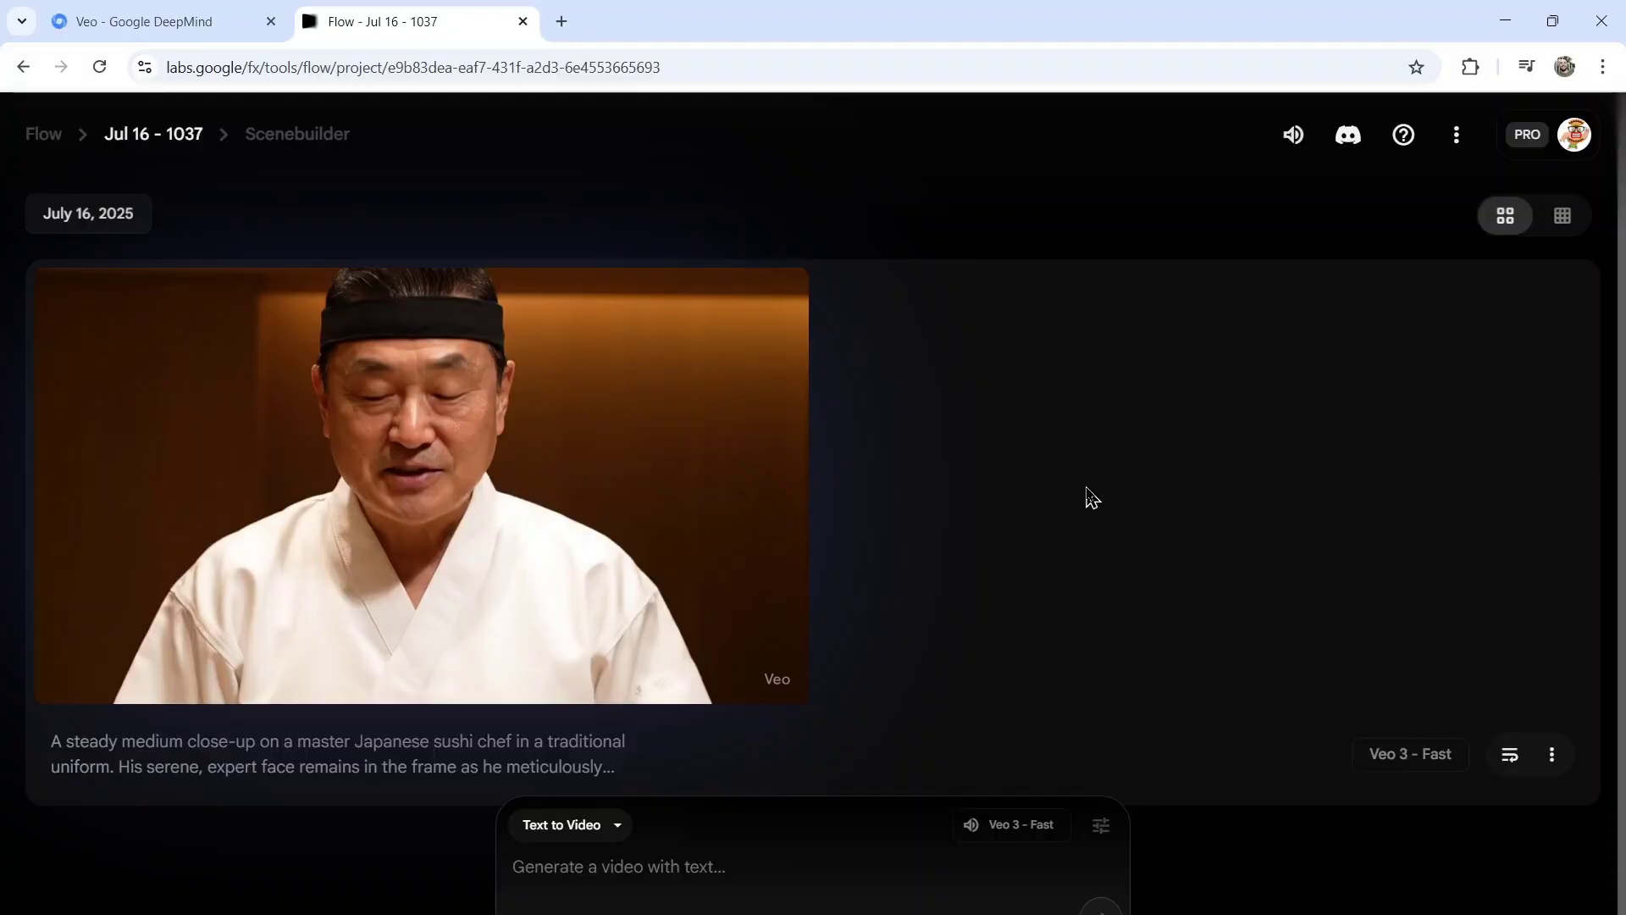
pyautogui.hotkey('ctrl', 'w')
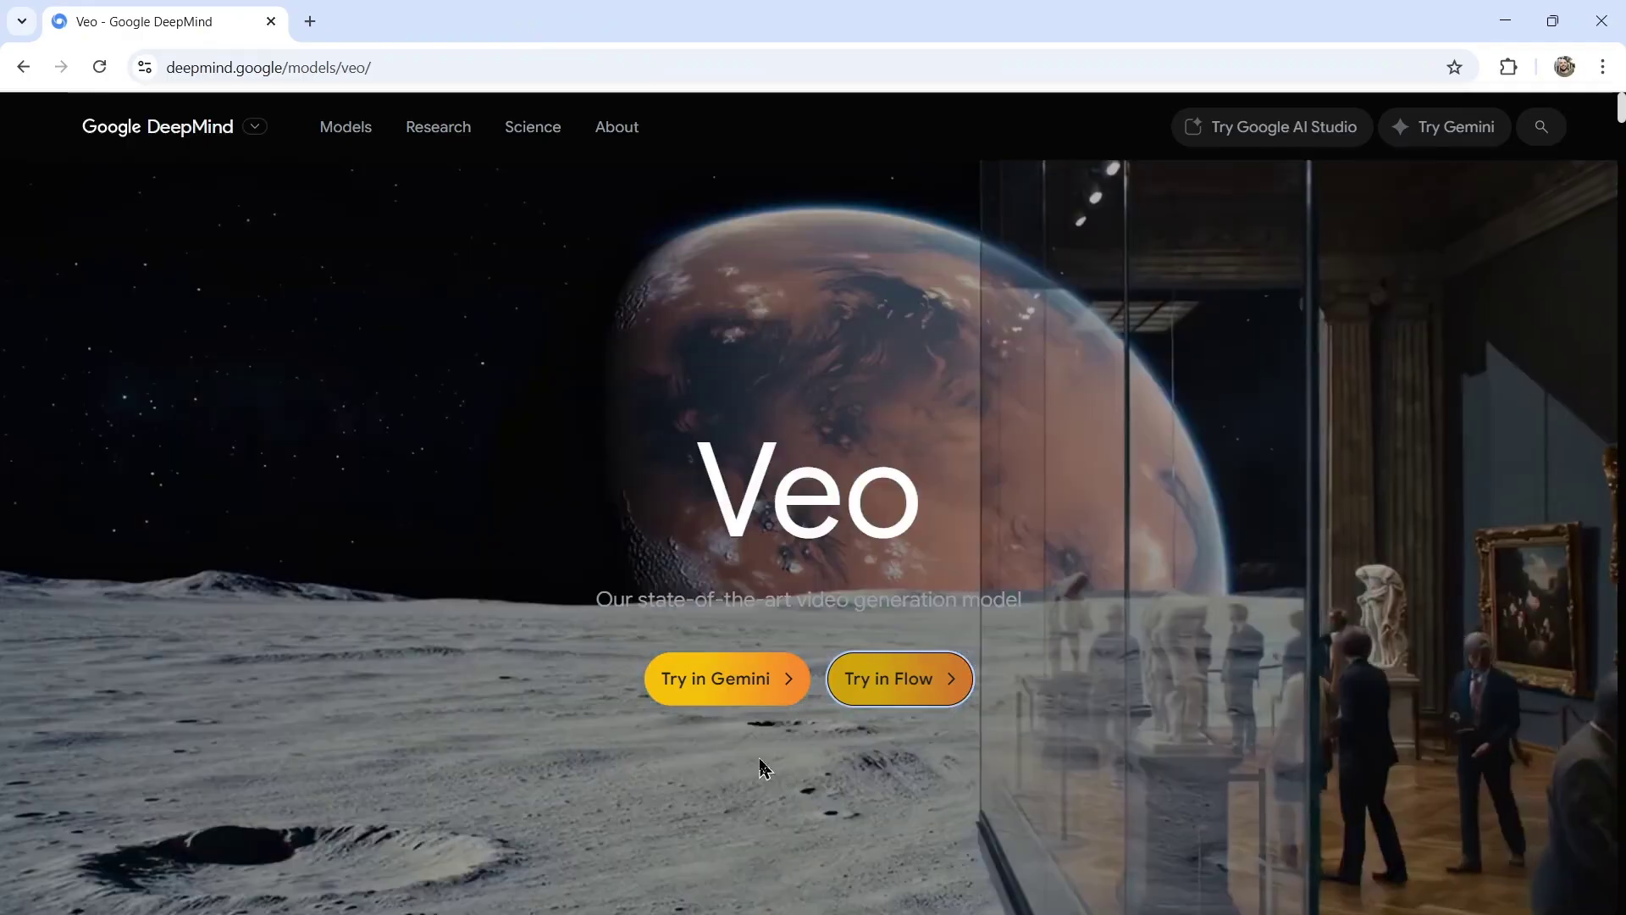
# - Open Veo in Gemini and paste the spinning record player description
pyautogui.click(723, 679)
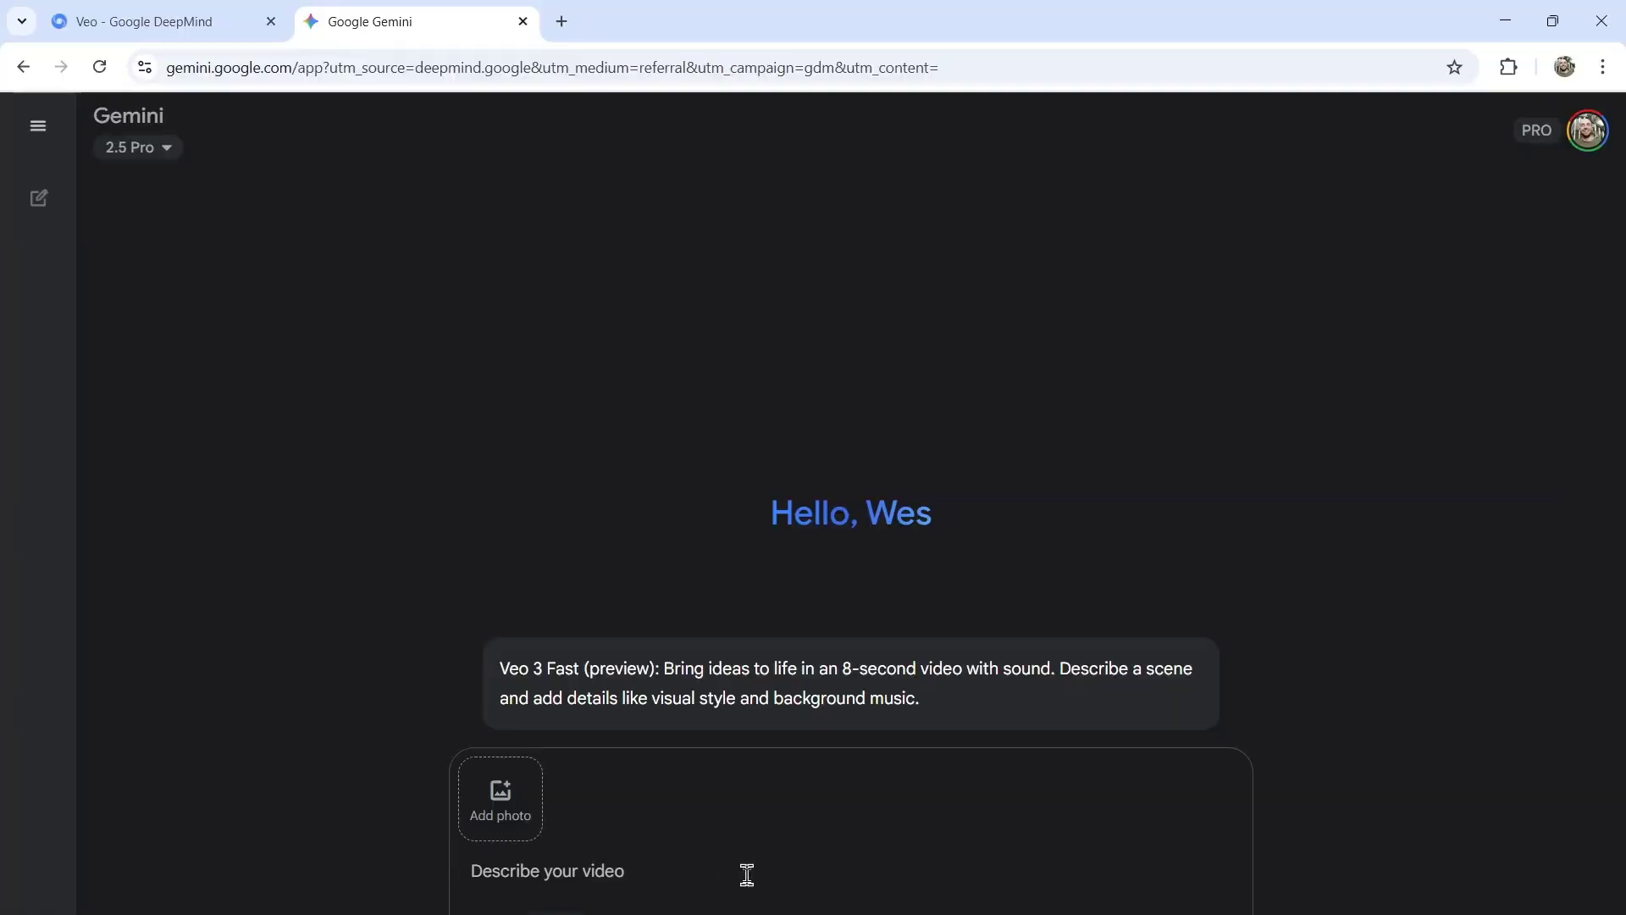
pyautogui.hotkey('ctrl', 'v')
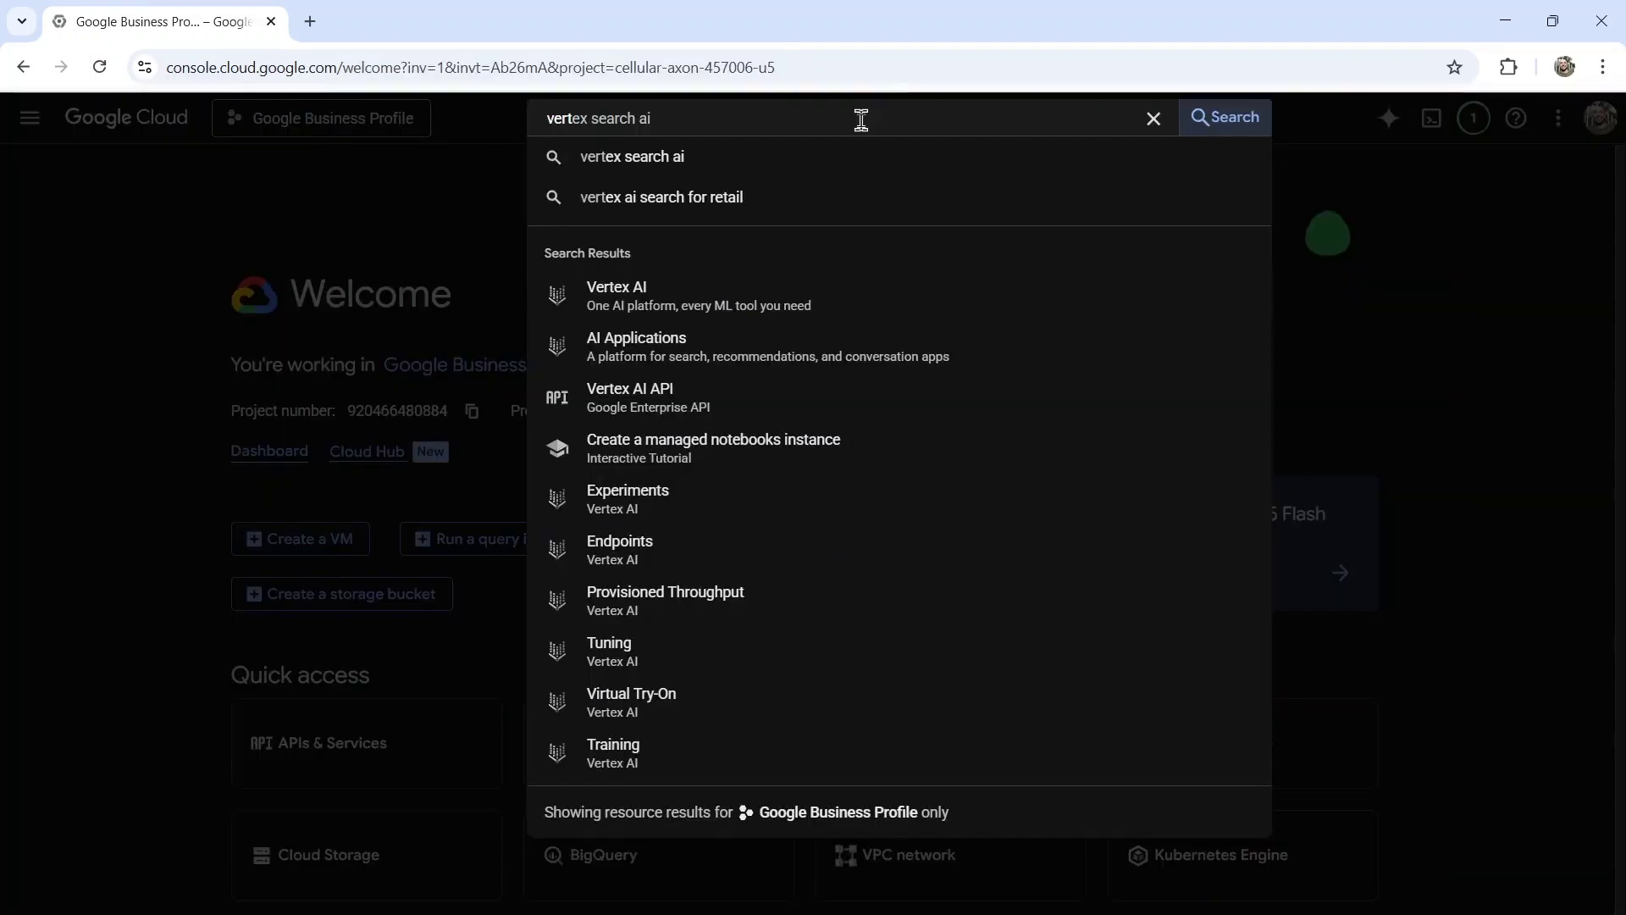
# - Set Vertex AI Media Studio to video mode with Veo 3 Fast and 1 result
pyautogui.click(758, 310)
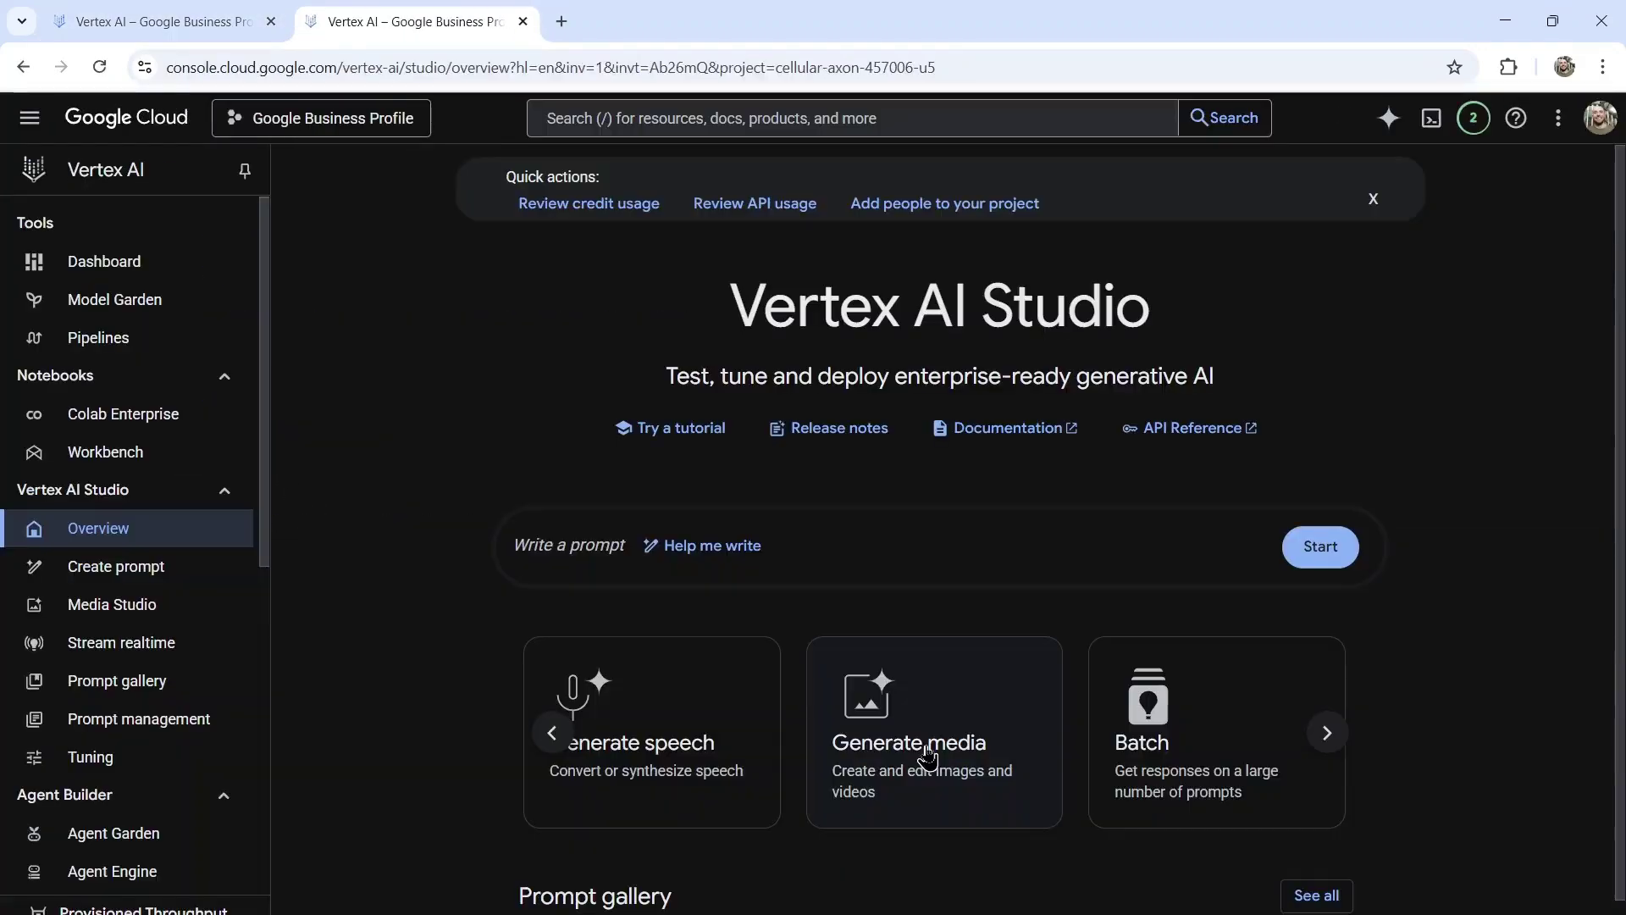
pyautogui.click(964, 785)
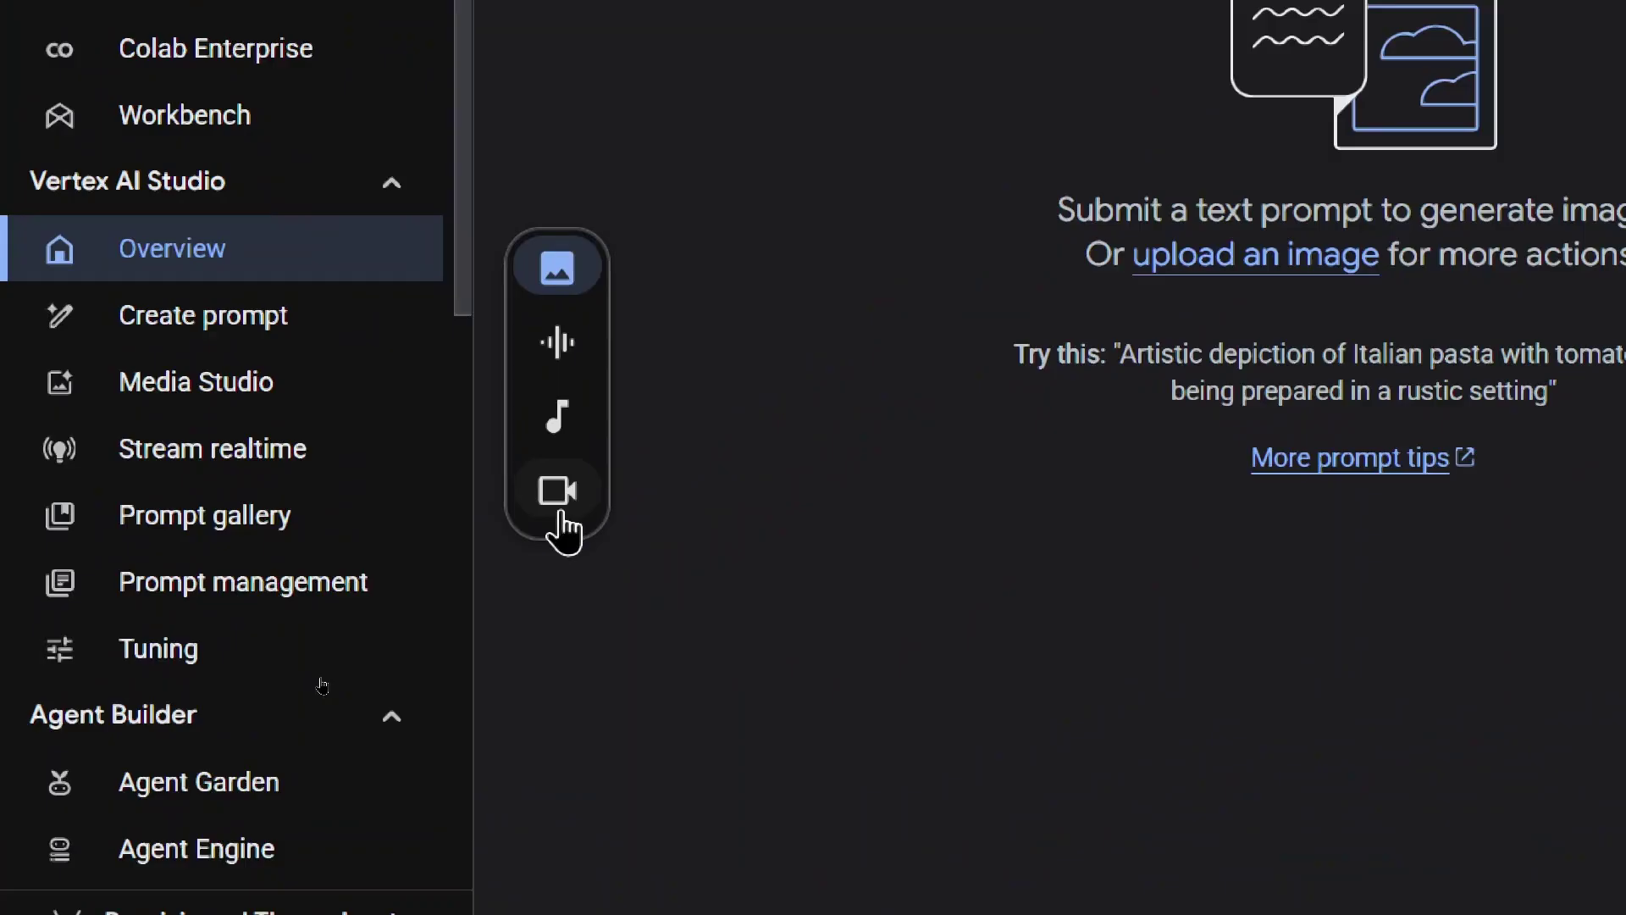
pyautogui.click(559, 502)
pyautogui.click(1507, 302)
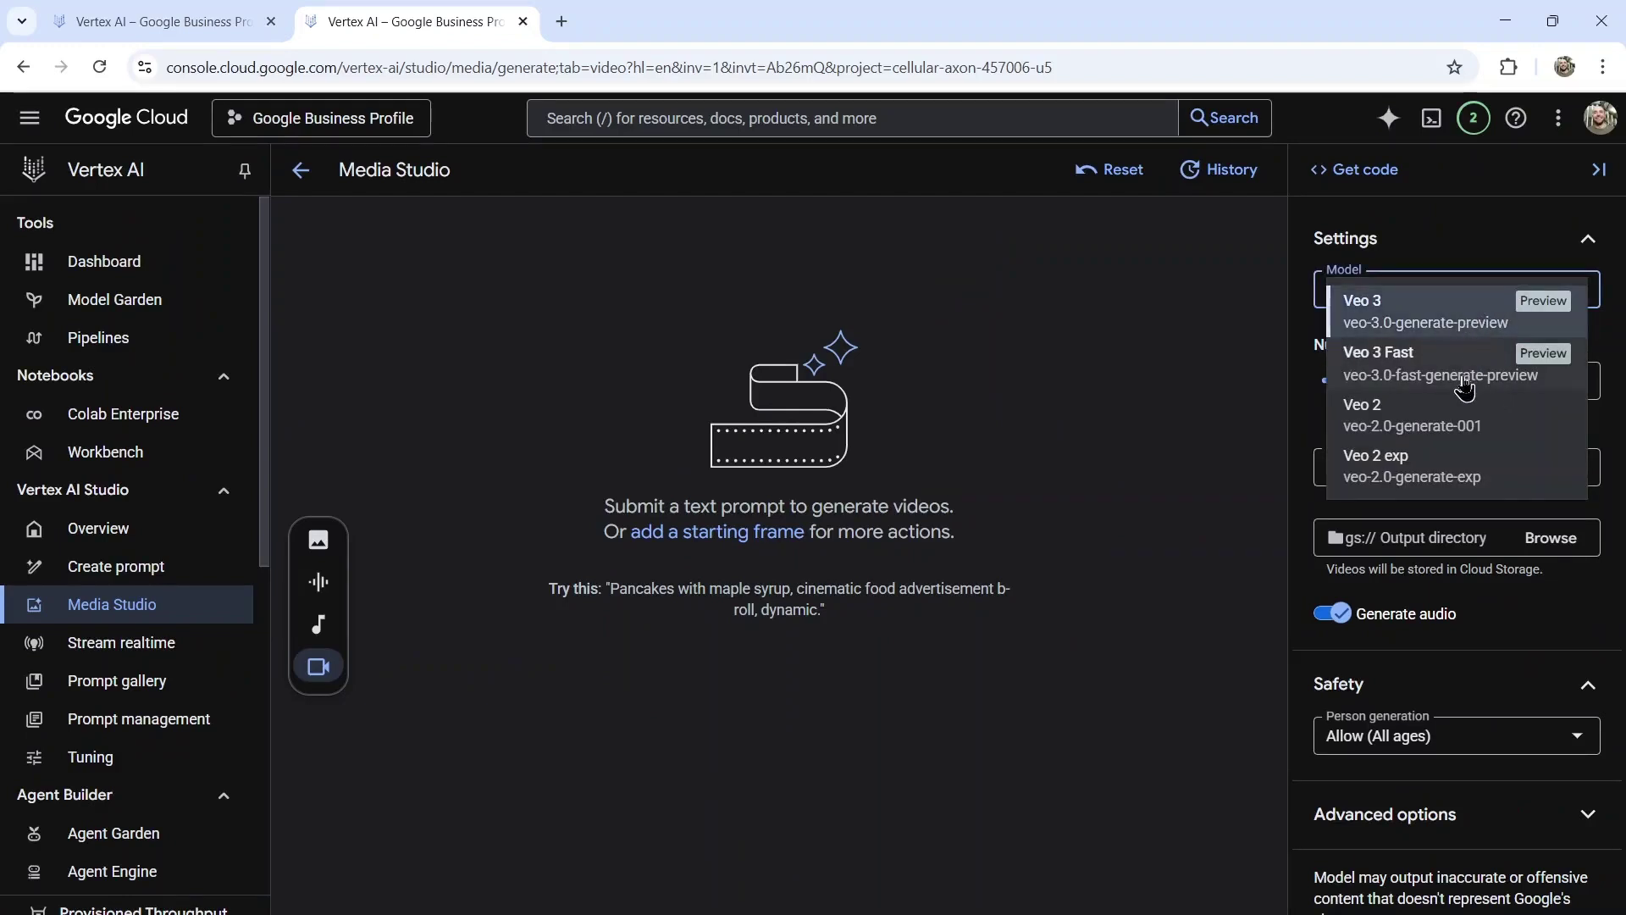
pyautogui.click(1425, 374)
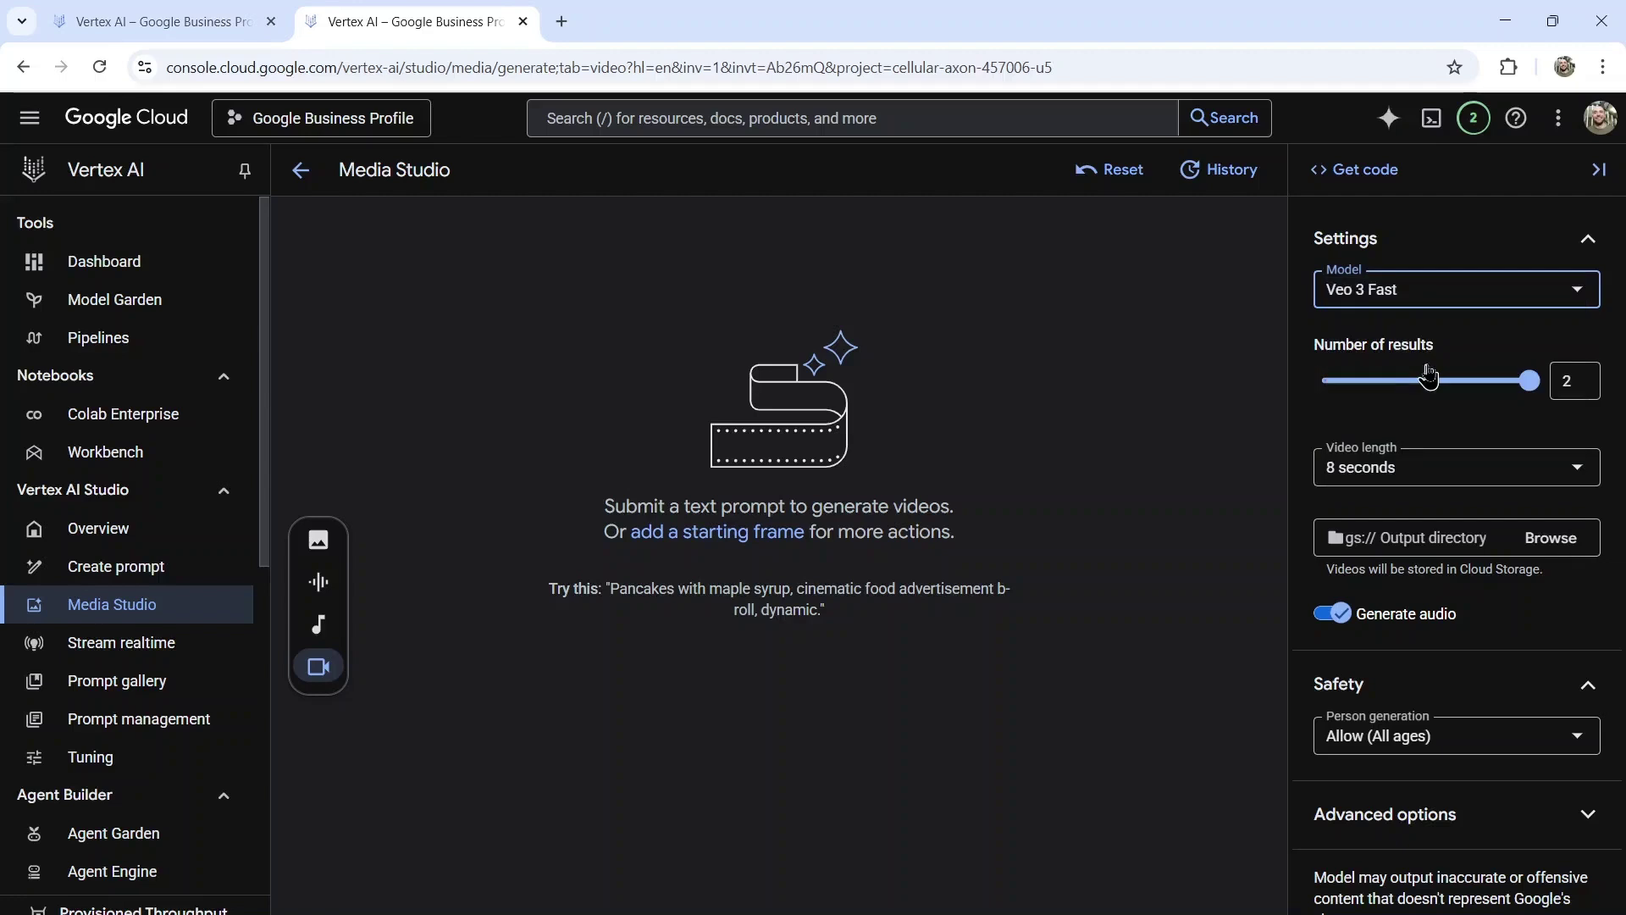
pyautogui.moveTo(1529, 380); pyautogui.dragTo(1321, 384)
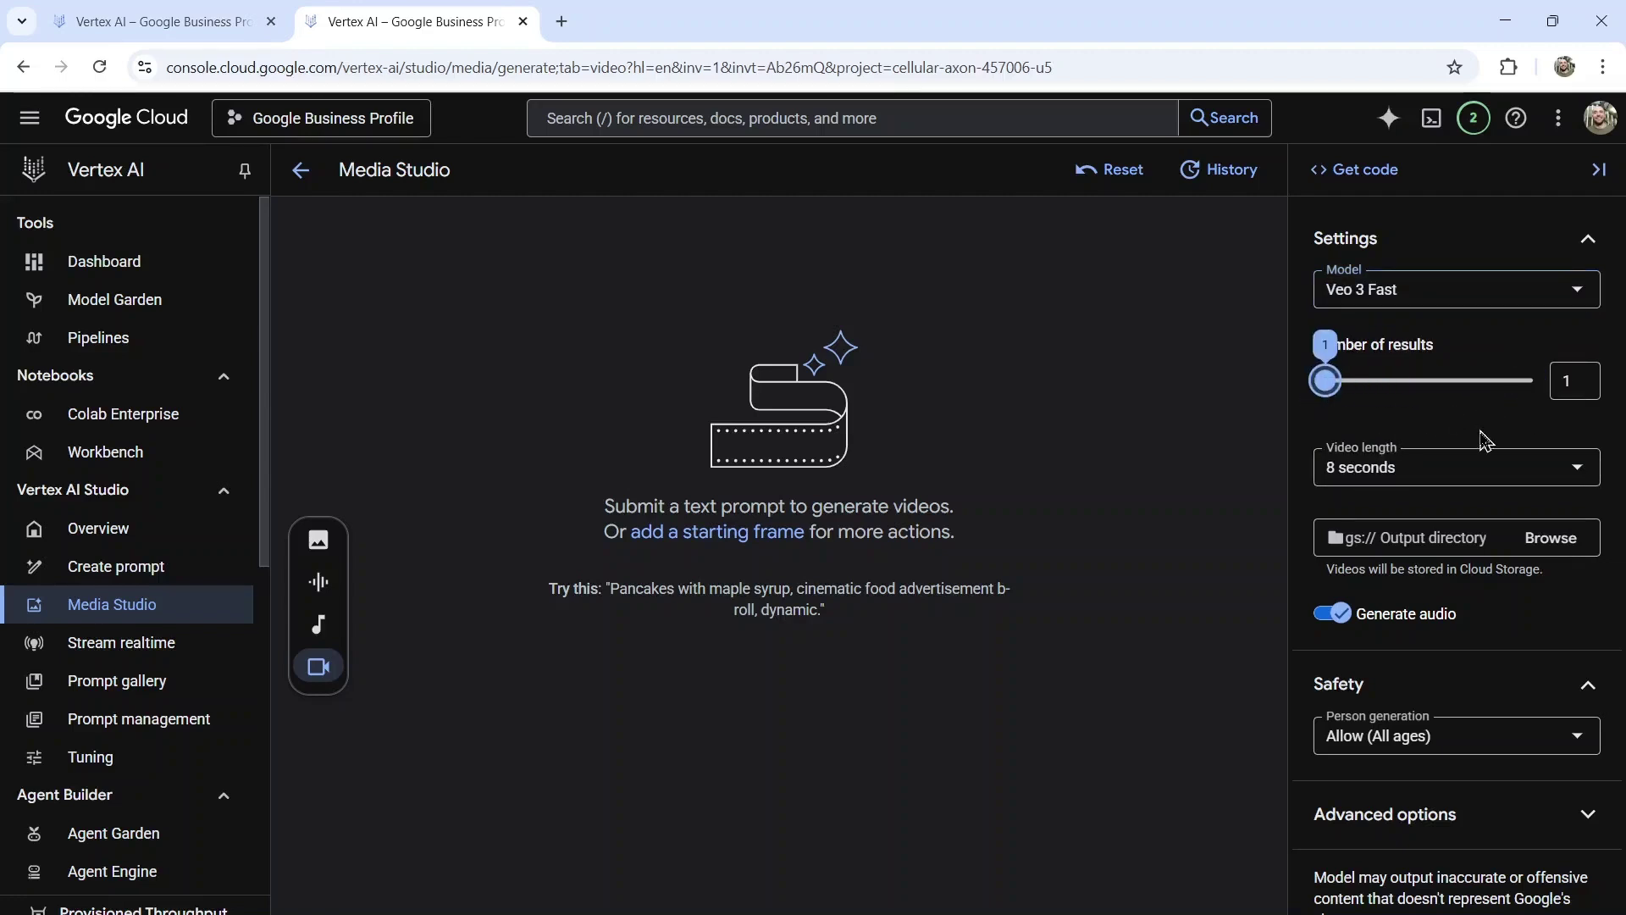
# - Generate the frog-on-a-leaf rainforest video and open its more-options menu
pyautogui.click(638, 905)
pyautogui.hotkey('ctrl', 'v')
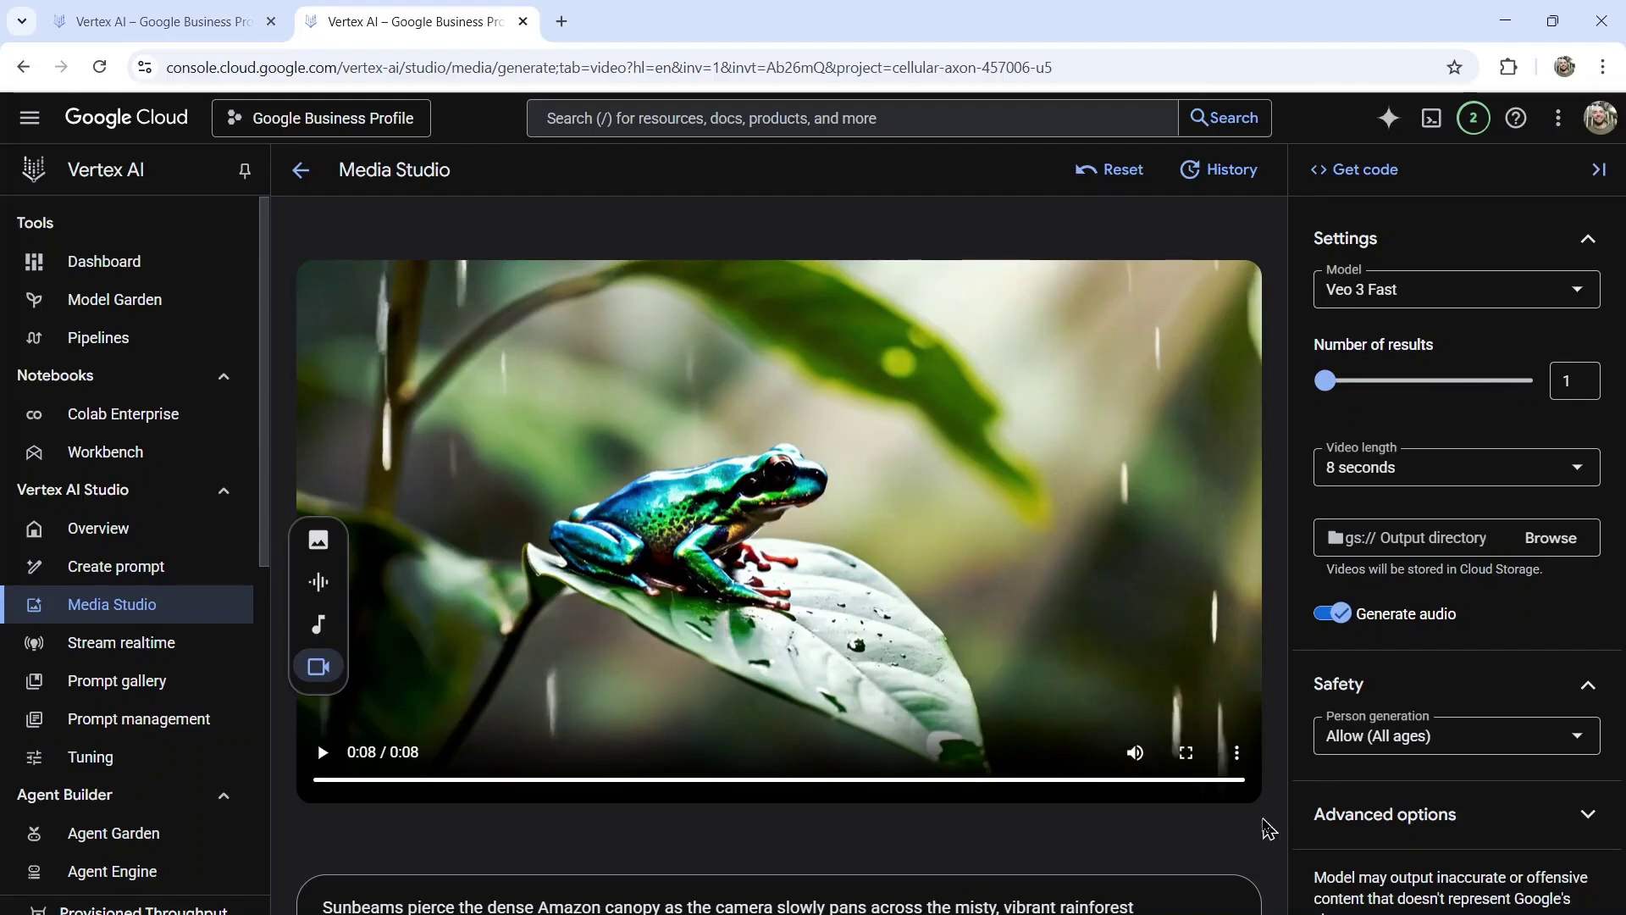
pyautogui.click(1236, 752)
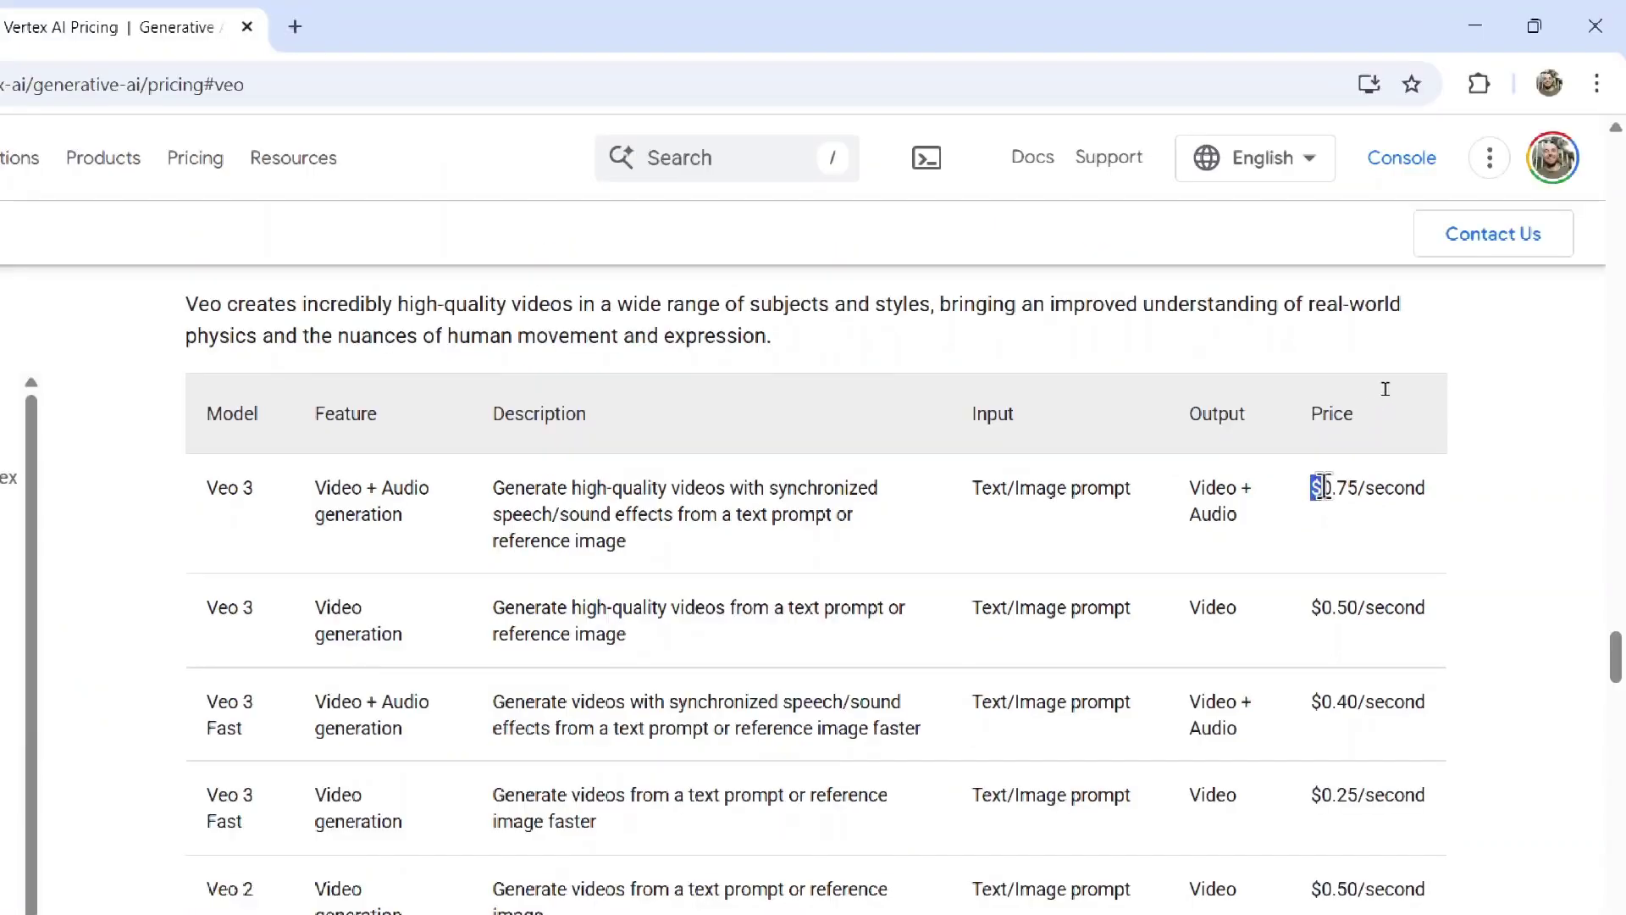
# - Highlight the $0.75/second Veo 3 and $0.40/second Veo 3 Fast audio prices
pyautogui.moveTo(1312, 488); pyautogui.dragTo(1426, 487)
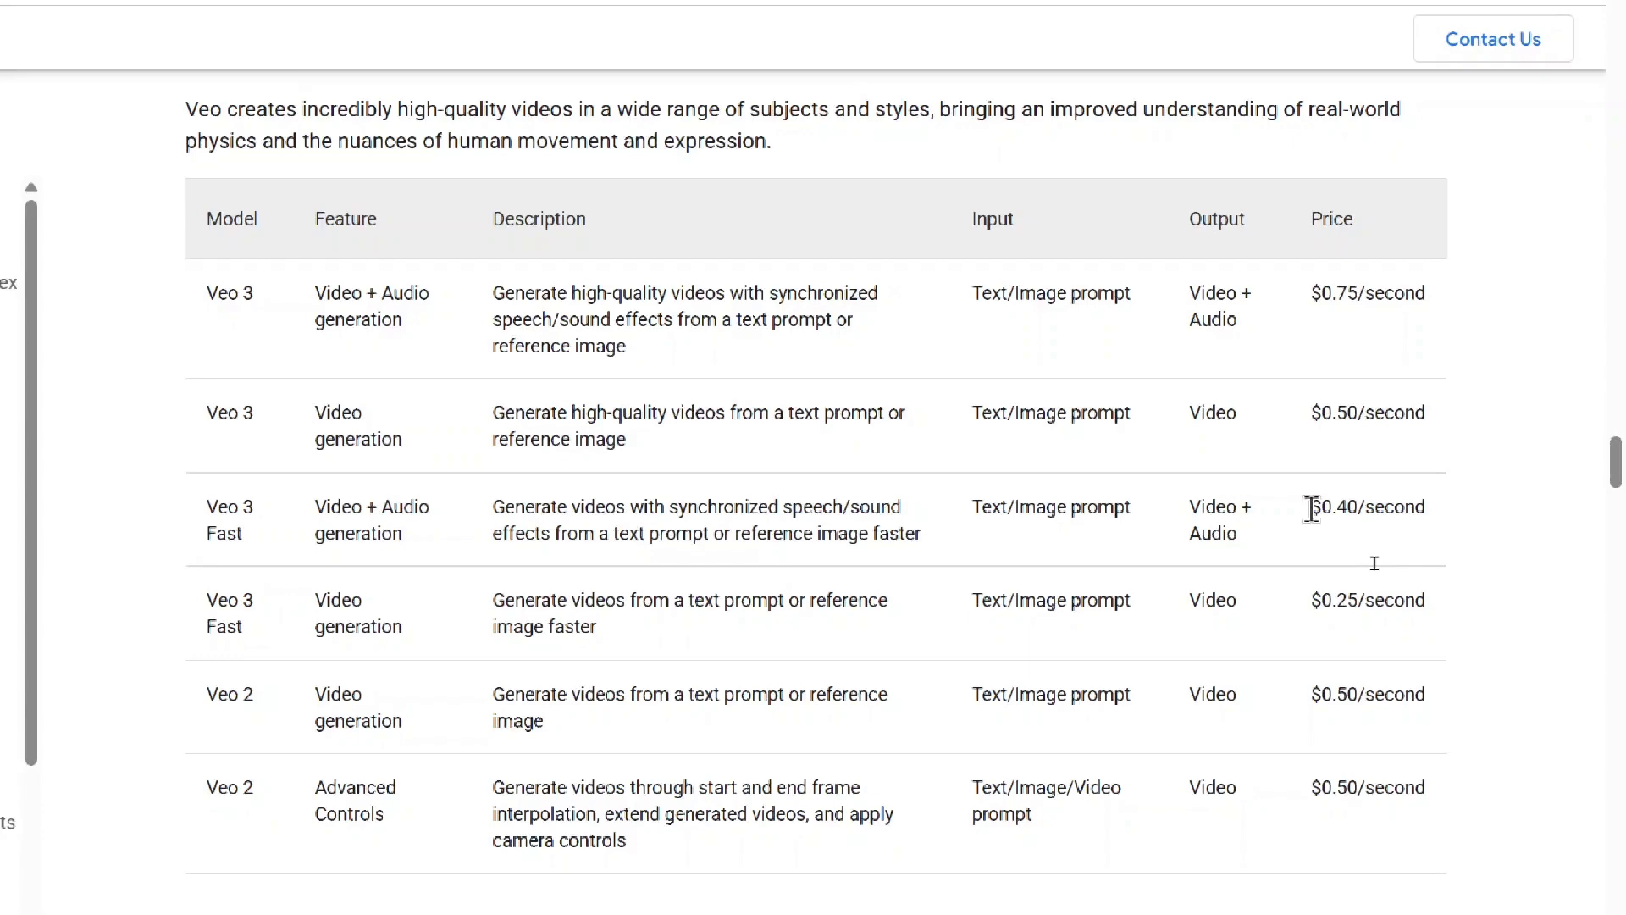
pyautogui.moveTo(1311, 683); pyautogui.dragTo(1409, 684)
pyautogui.moveTo(1409, 509); pyautogui.dragTo(1426, 508)
pyautogui.scroll(-1, 1466, 560)
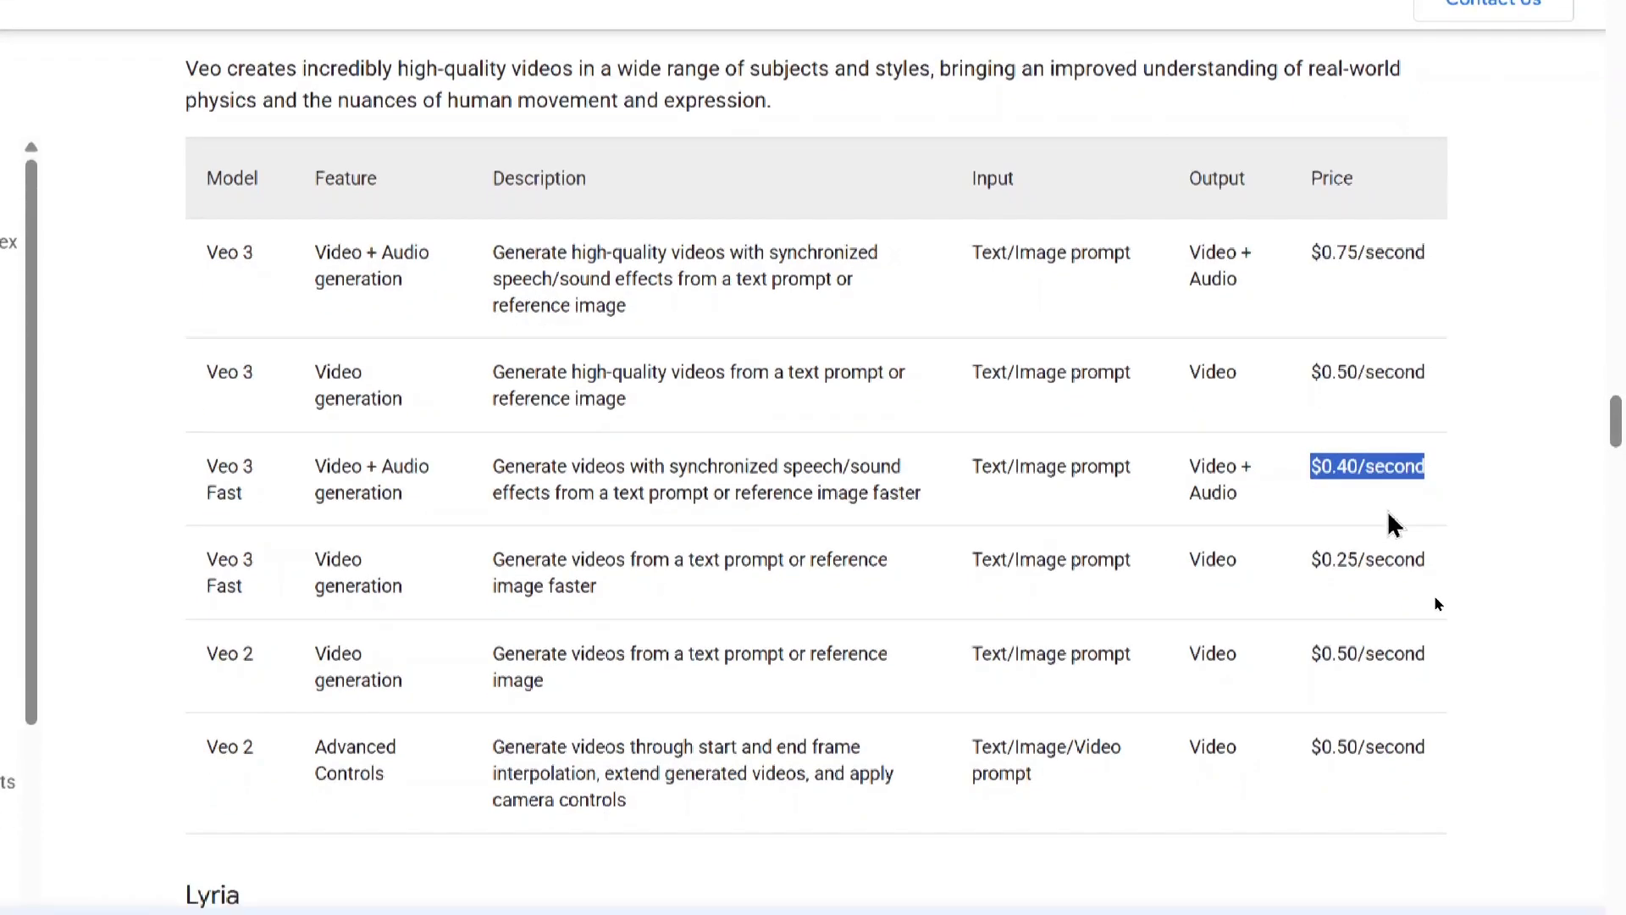
pyautogui.click(1391, 524)
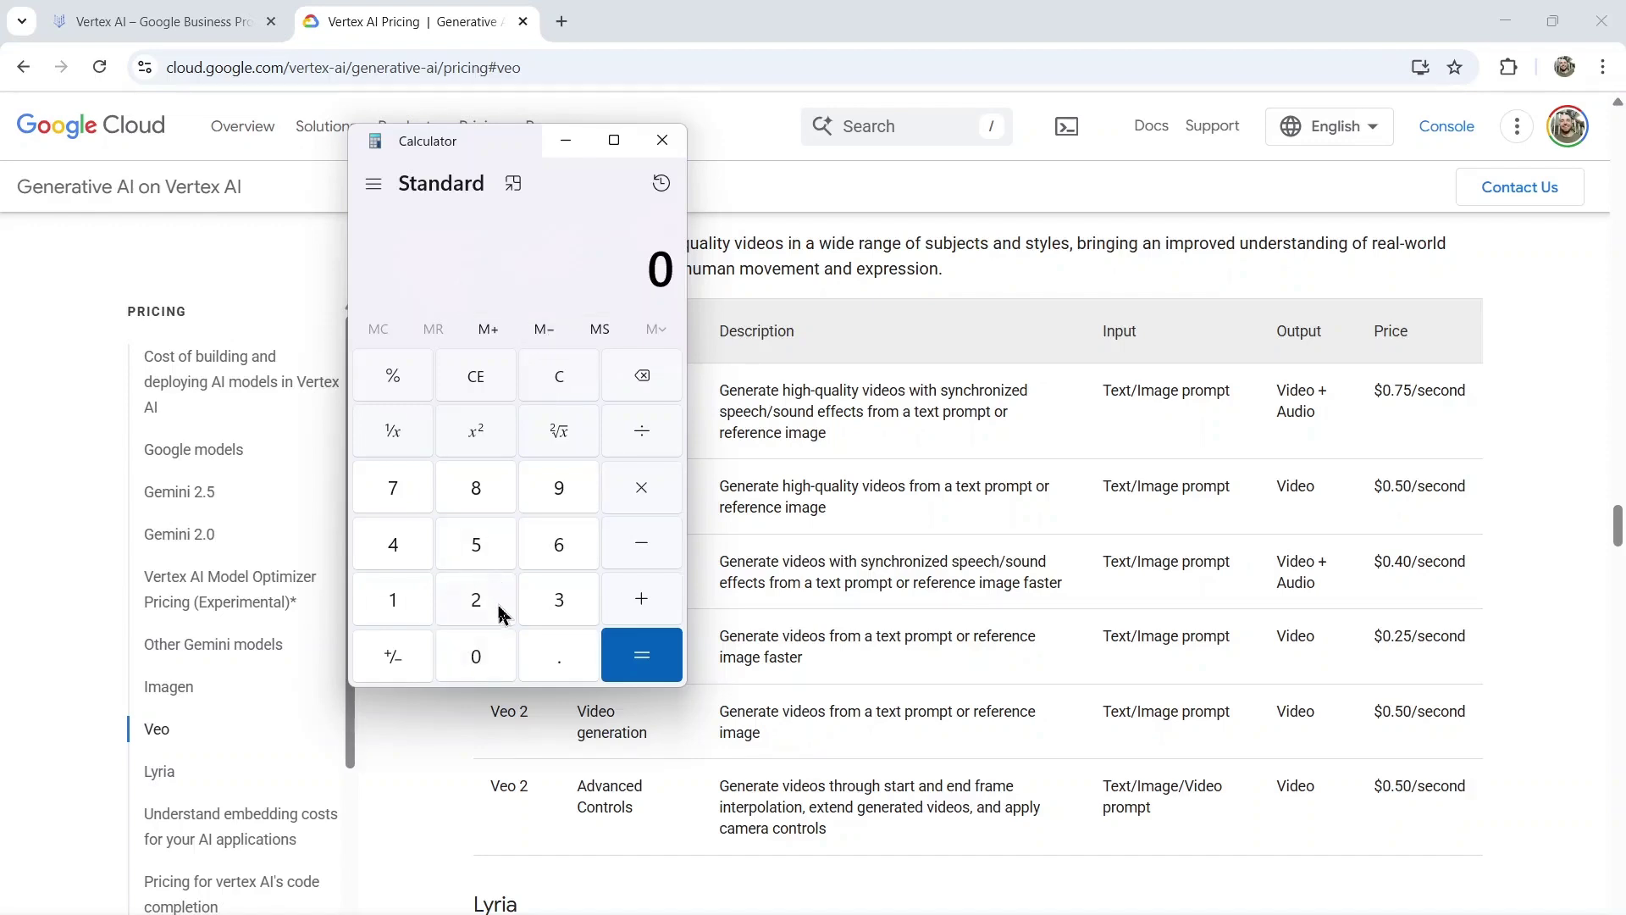
# - Compute an 8-second clip's cost: 8 × 0.4 = 3.2
pyautogui.click(475, 488)
pyautogui.click(640, 489)
pyautogui.click(476, 656)
pyautogui.click(559, 656)
pyautogui.click(392, 544)
pyautogui.click(648, 653)
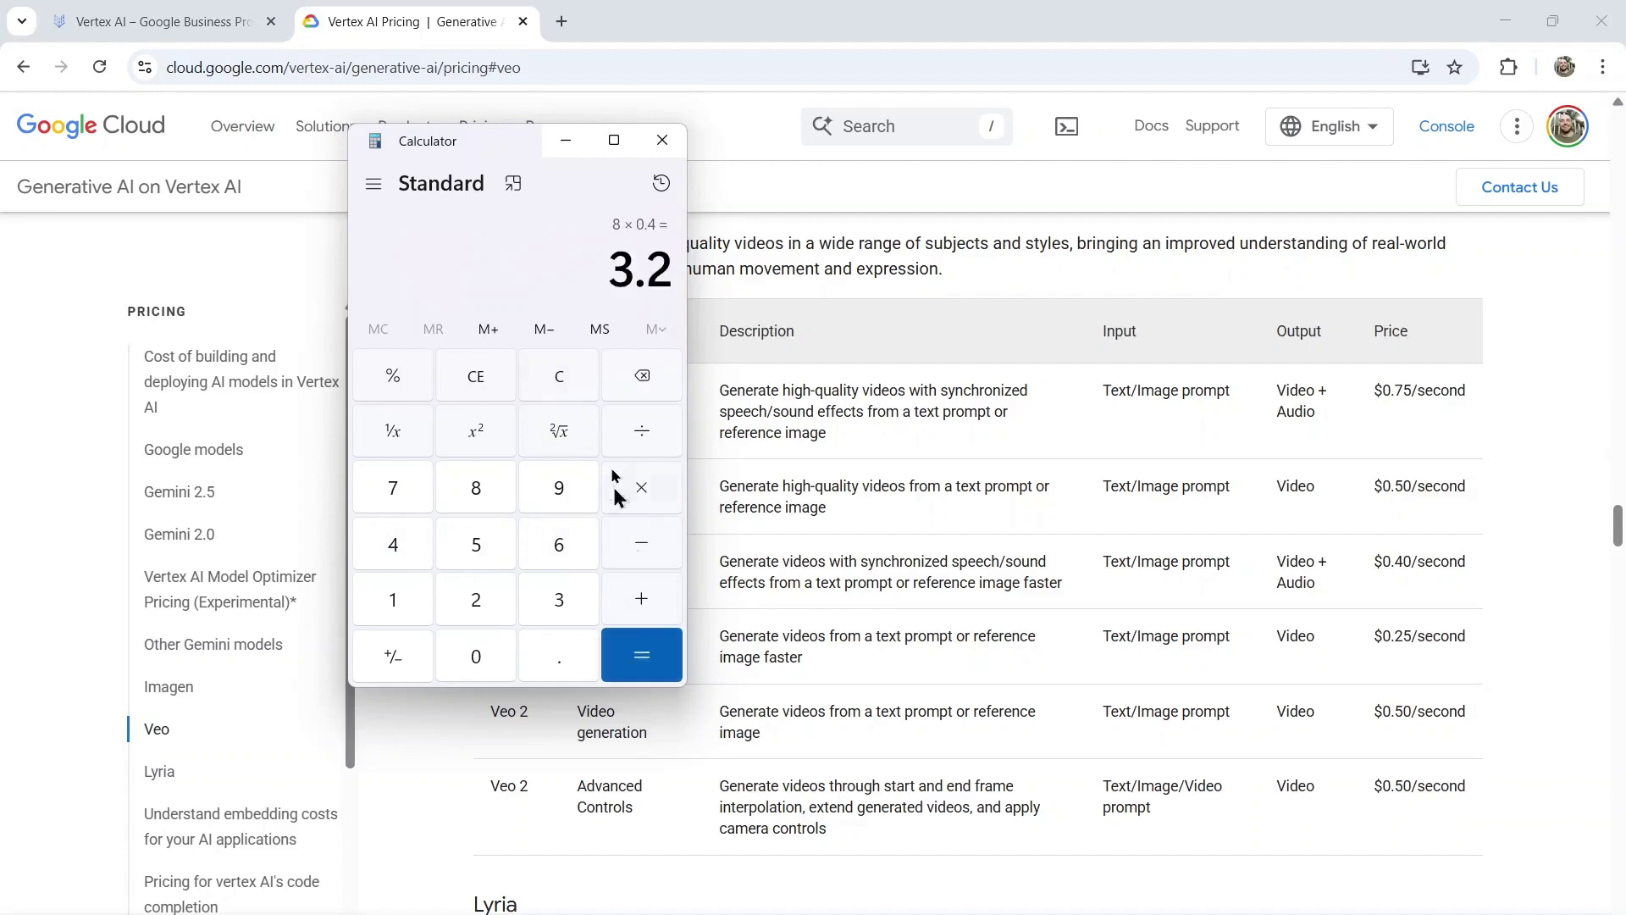
pyautogui.moveTo(608, 270); pyautogui.dragTo(663, 270)
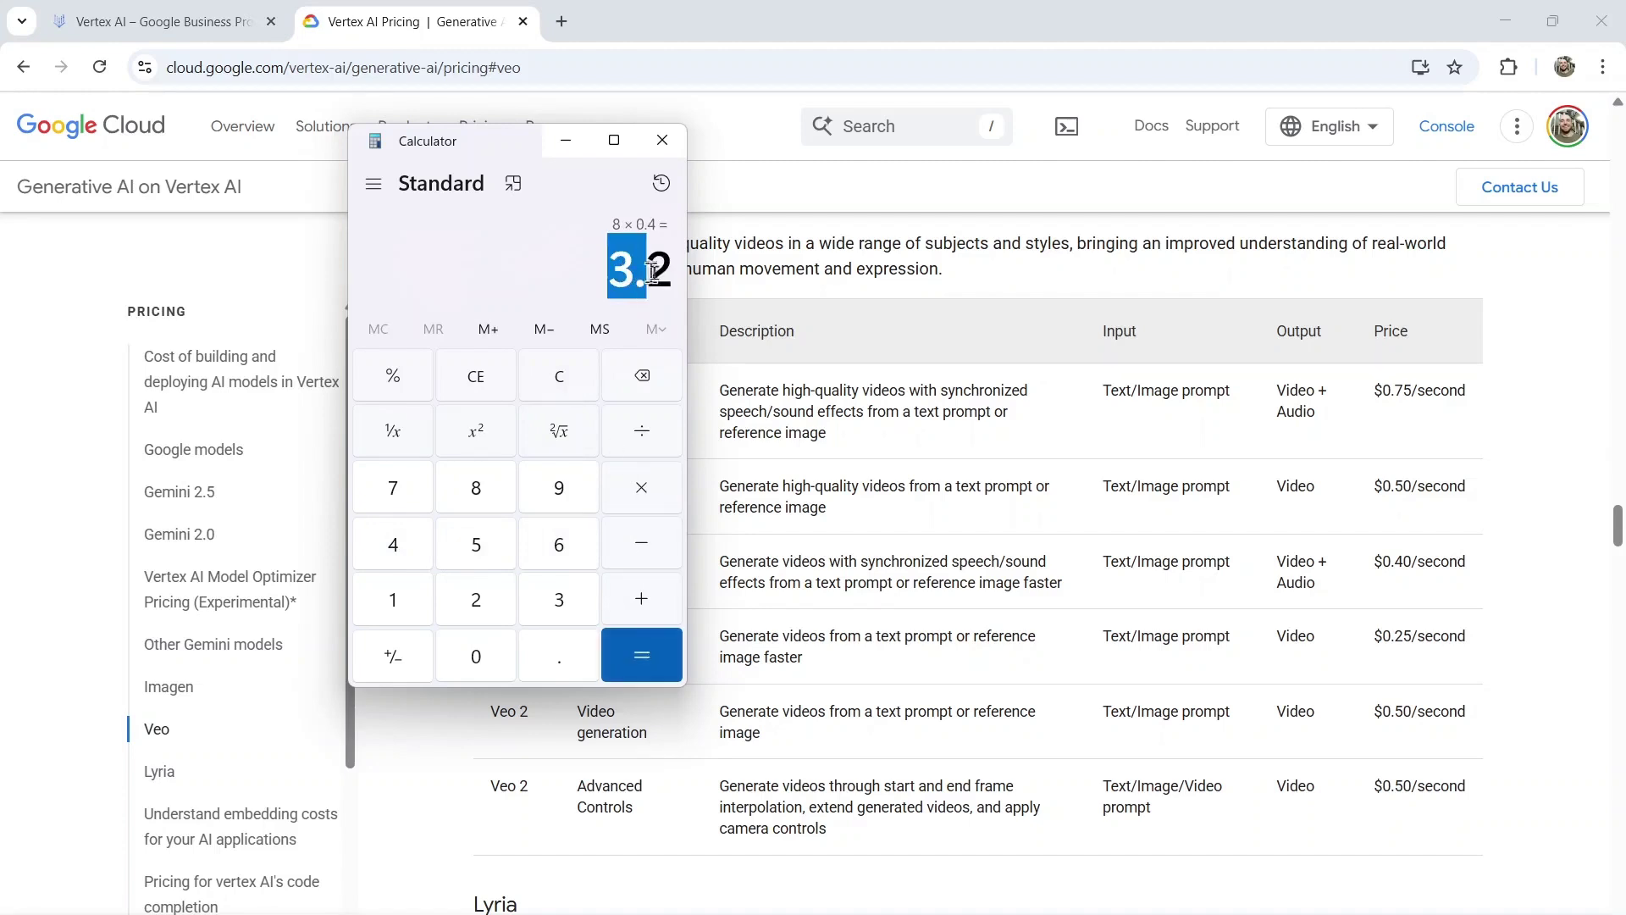
# - Compute how many 3.2 clips fit into 300: 93.75
pyautogui.click(557, 376)
pyautogui.click(558, 600)
pyautogui.click(475, 655)
pyautogui.click(476, 656)
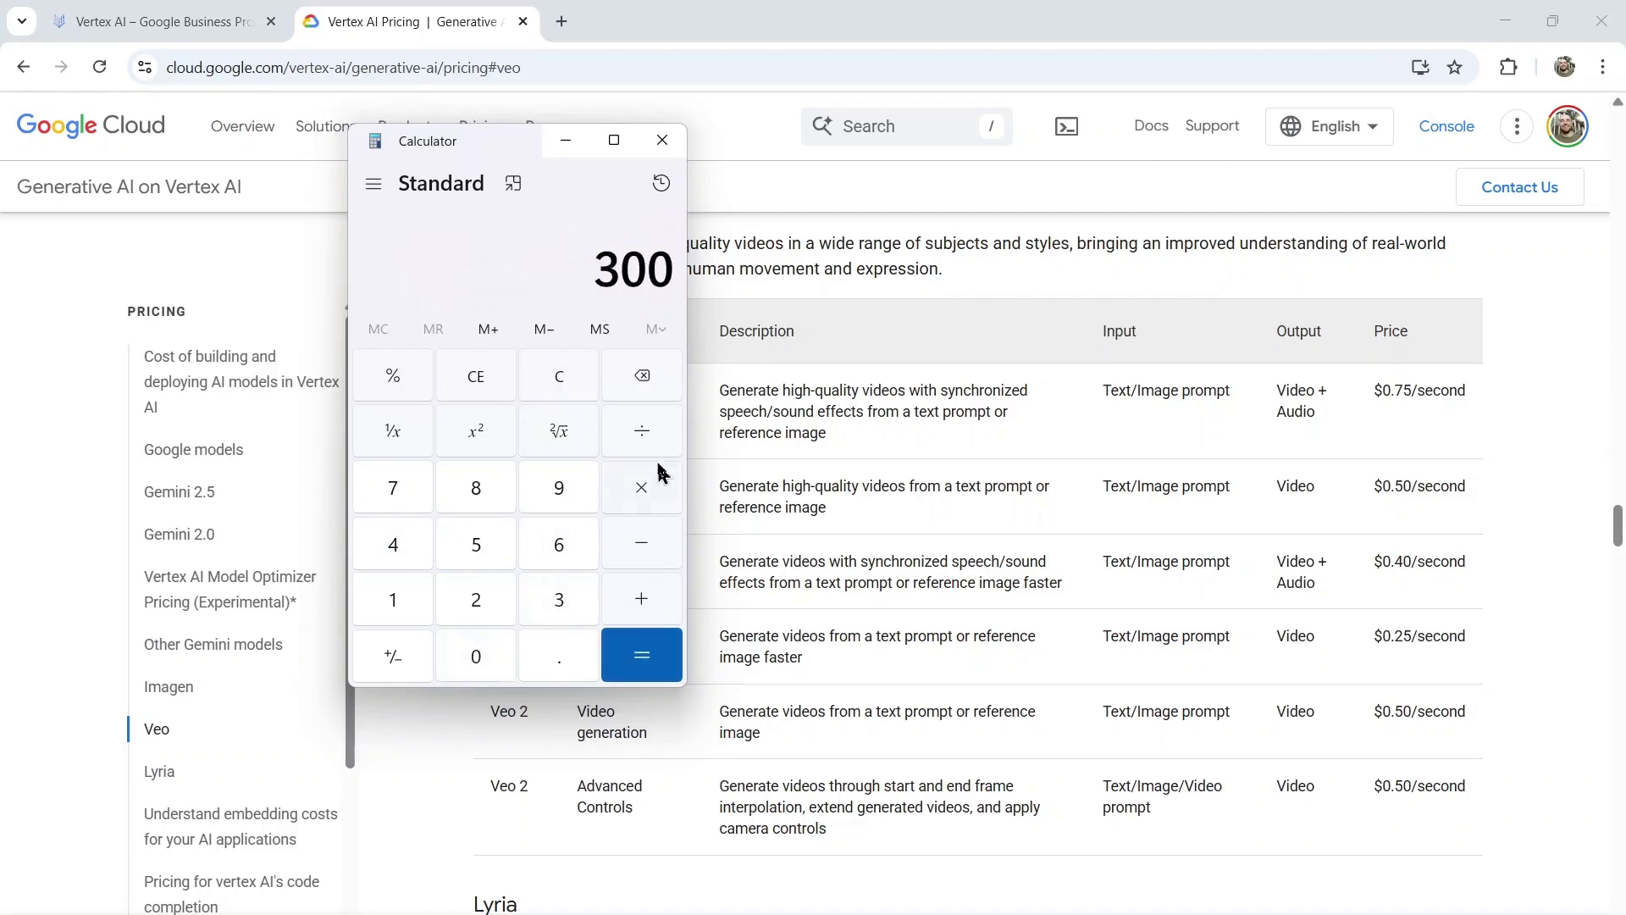
pyautogui.click(642, 431)
pyautogui.click(558, 601)
pyautogui.click(559, 655)
pyautogui.click(475, 599)
pyautogui.click(642, 653)
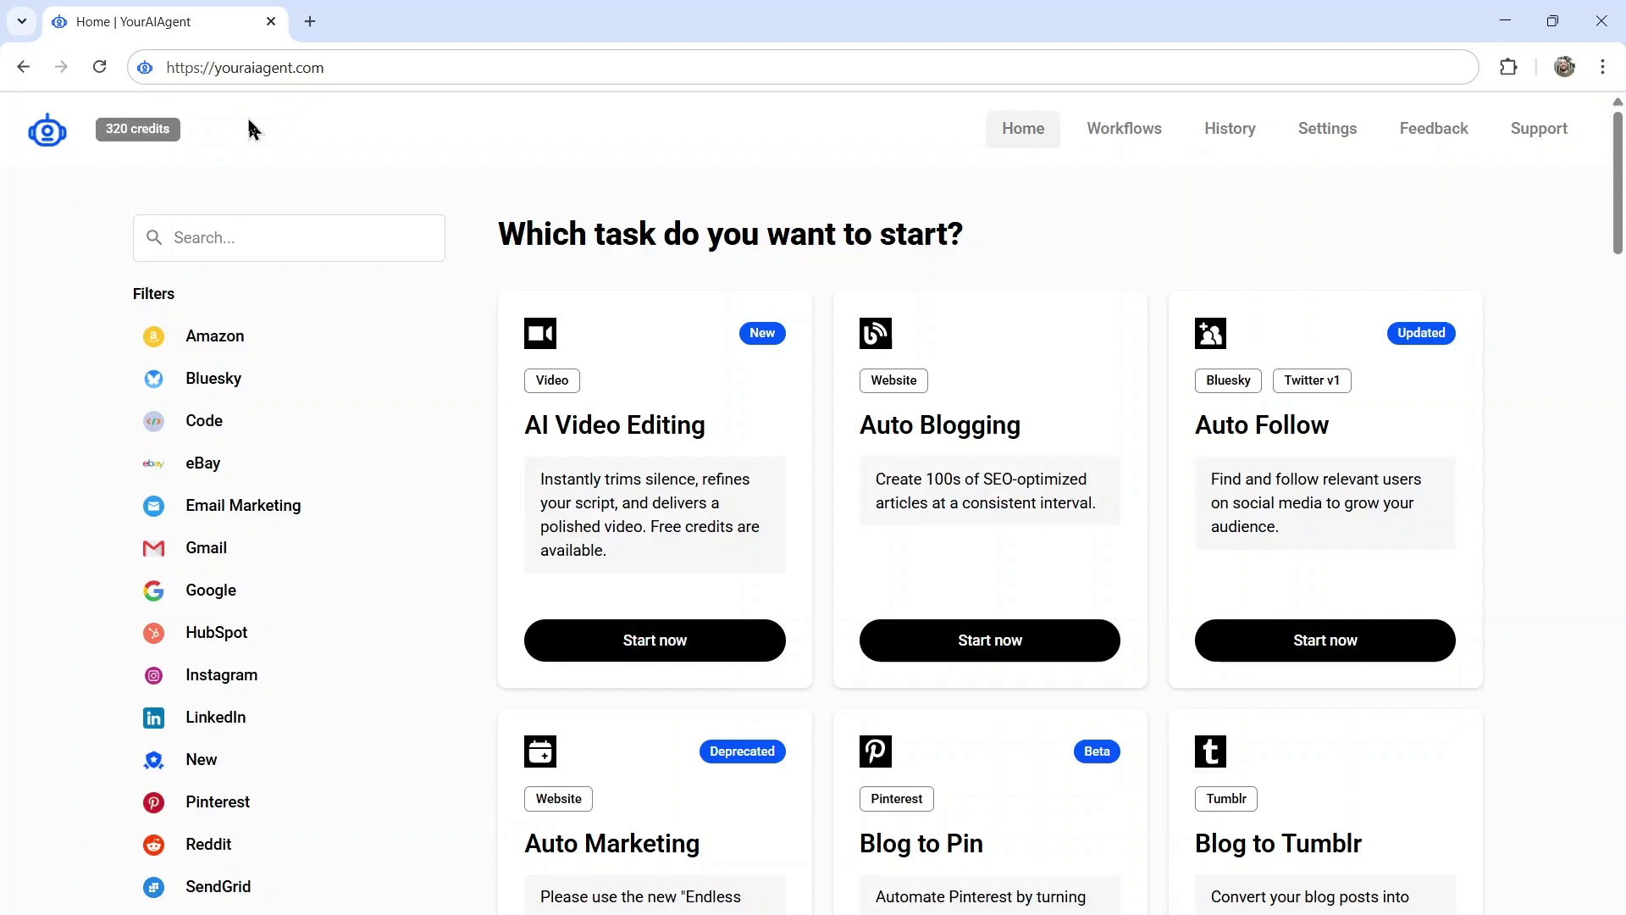
pyautogui.scroll(-1, 813, 509)
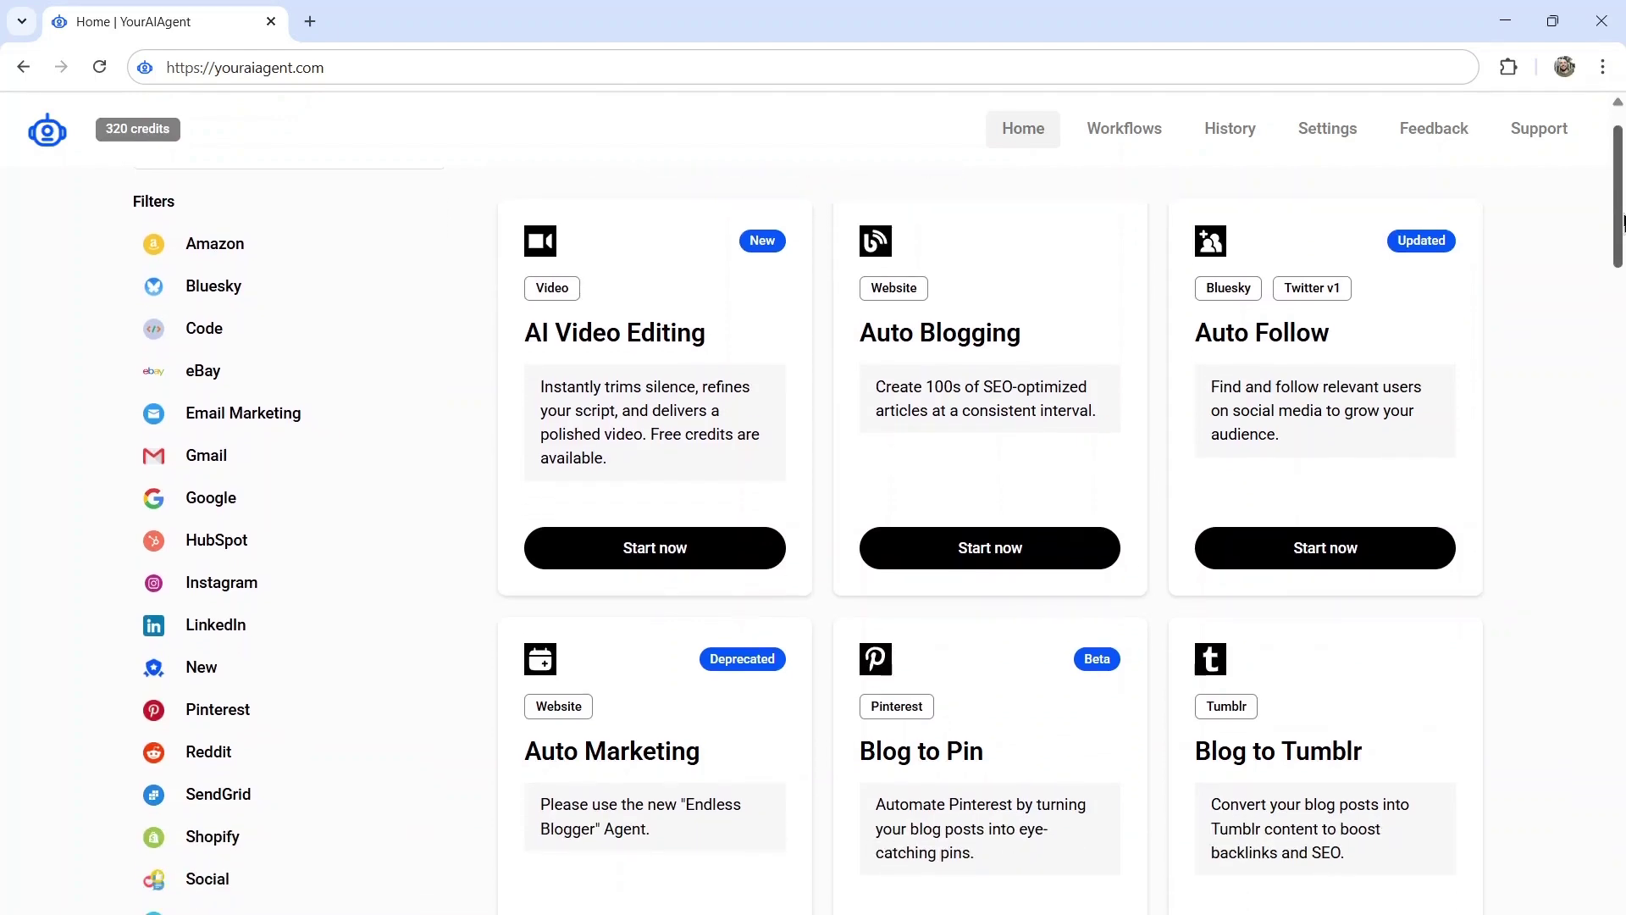
pyautogui.moveTo(1620, 222)
pyautogui.mouseDown()
pyautogui.moveTo(1603, 422)
pyautogui.moveTo(1621, 768)
pyautogui.mouseUp()
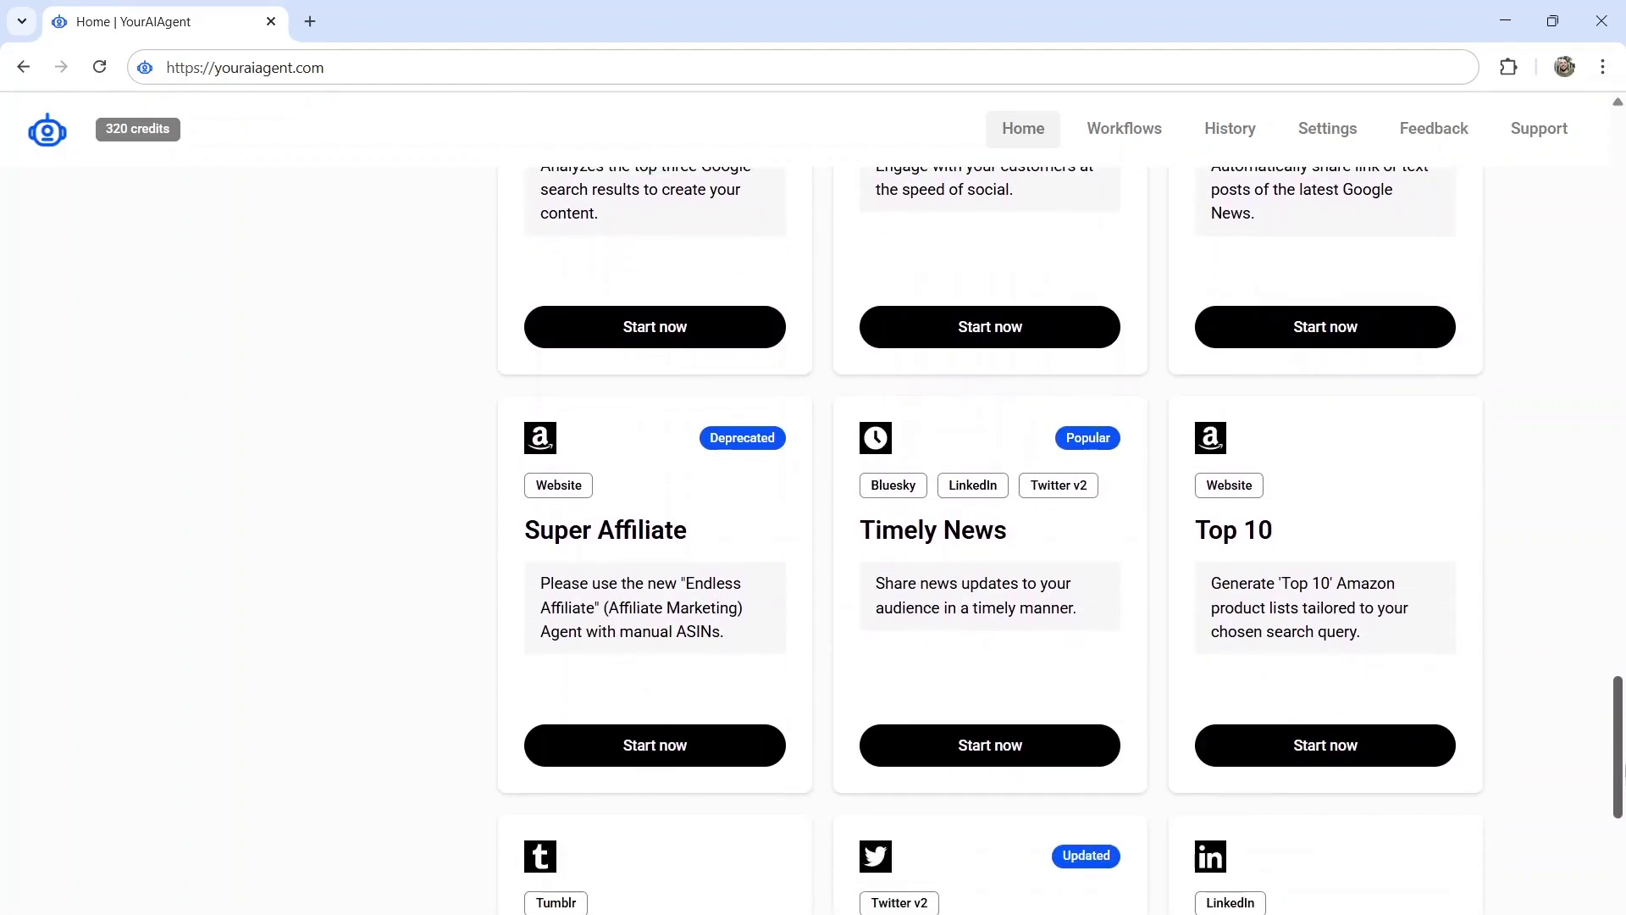